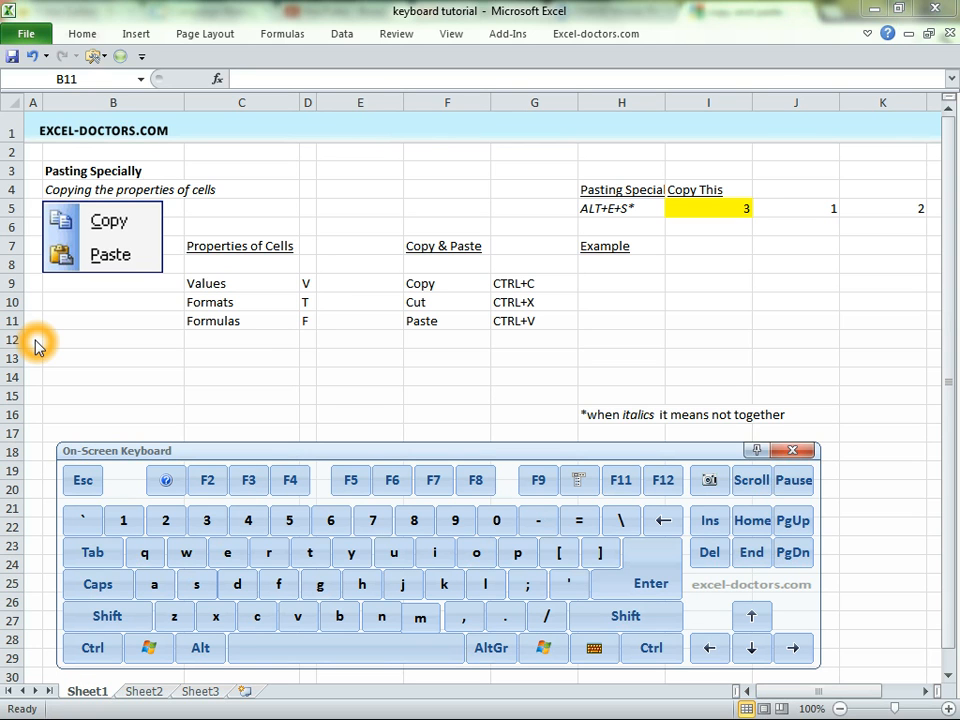
Copy the CTRL+C cell G9 and paste it into H9, I9 and J9.
left_click(709, 281)
left_click(600, 285)
left_click_drag(951, 474, 937, 474)
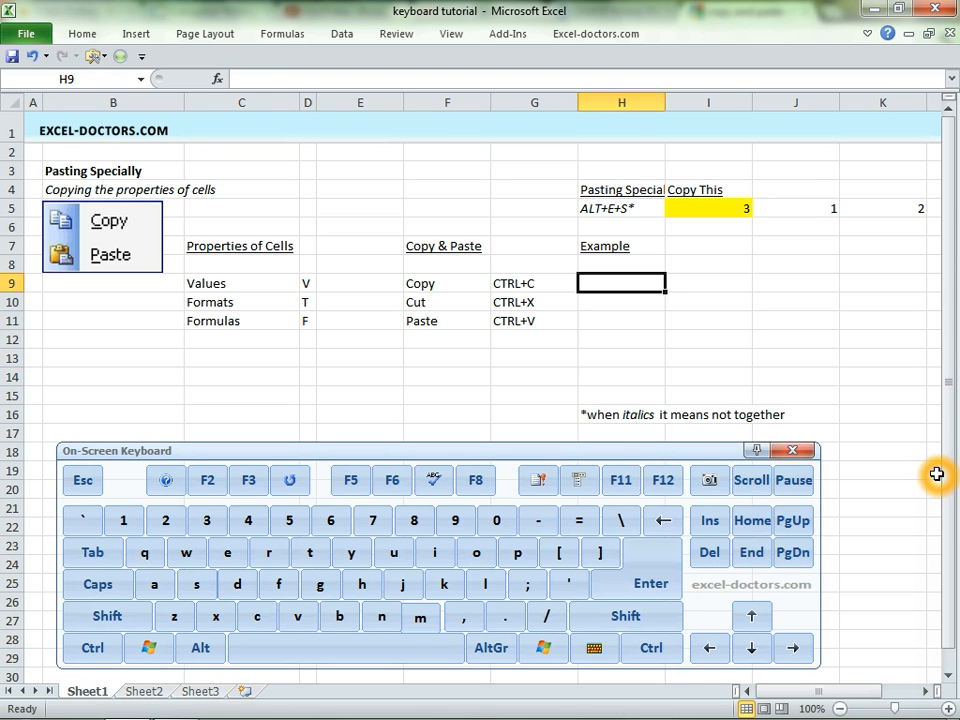
key("Left")
key("ctrl+c")
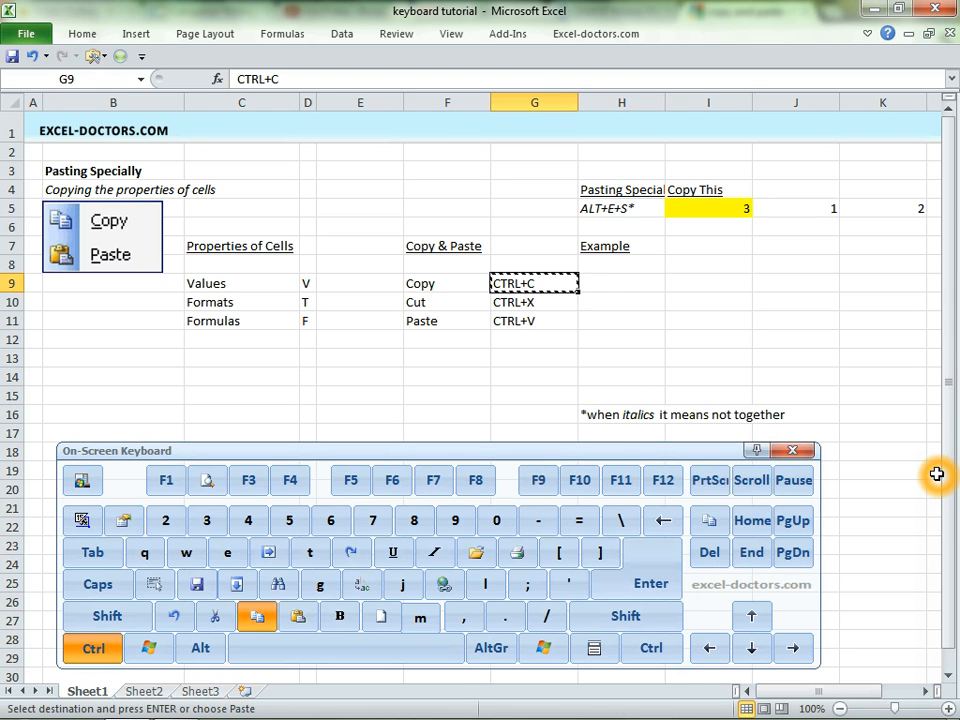
key("Right")
key("ctrl+v")
key("Right")
key("ctrl+v")
key("Right")
key("ctrl+v")
Clear the pasted copies from H9 through J9.
key("Left")
key("Left")
key("Left")
key("Right")
key("ctrl+shift+Right")
key("Delete")
key("Left")
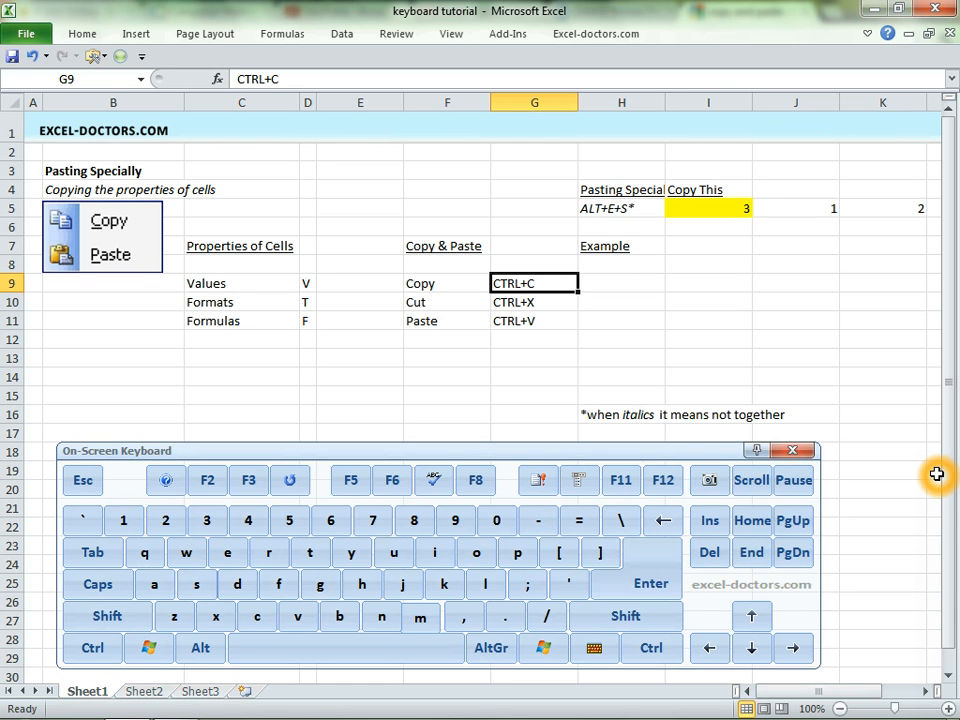
Copy G9 again and paste it into I10 and across H9 through K9.
key("ctrl+c")
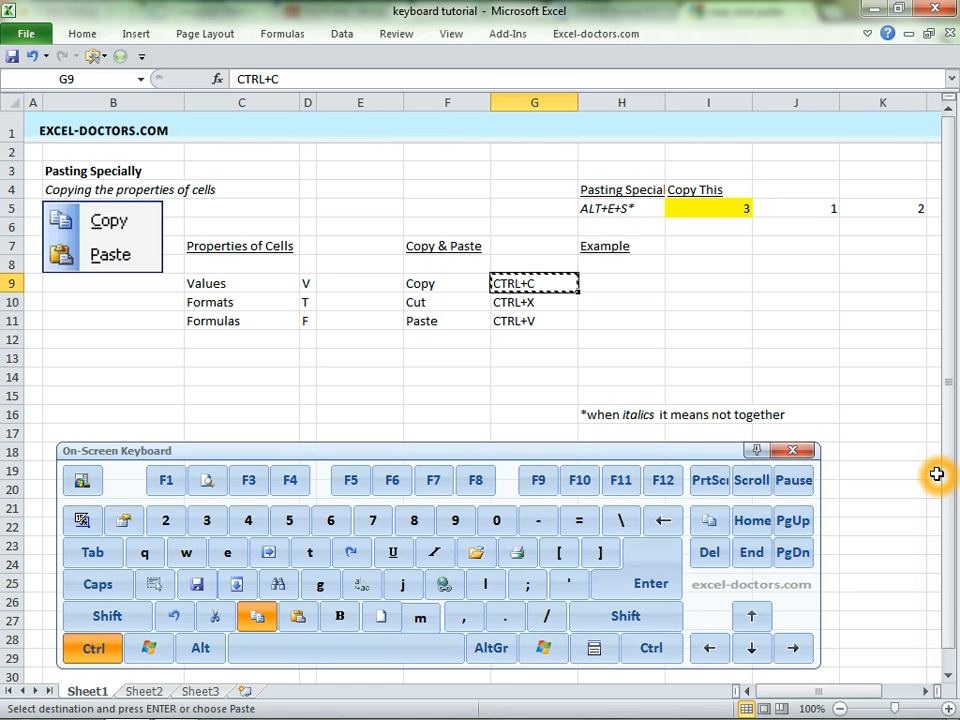
key("Right")
key("Down")
key("Right")
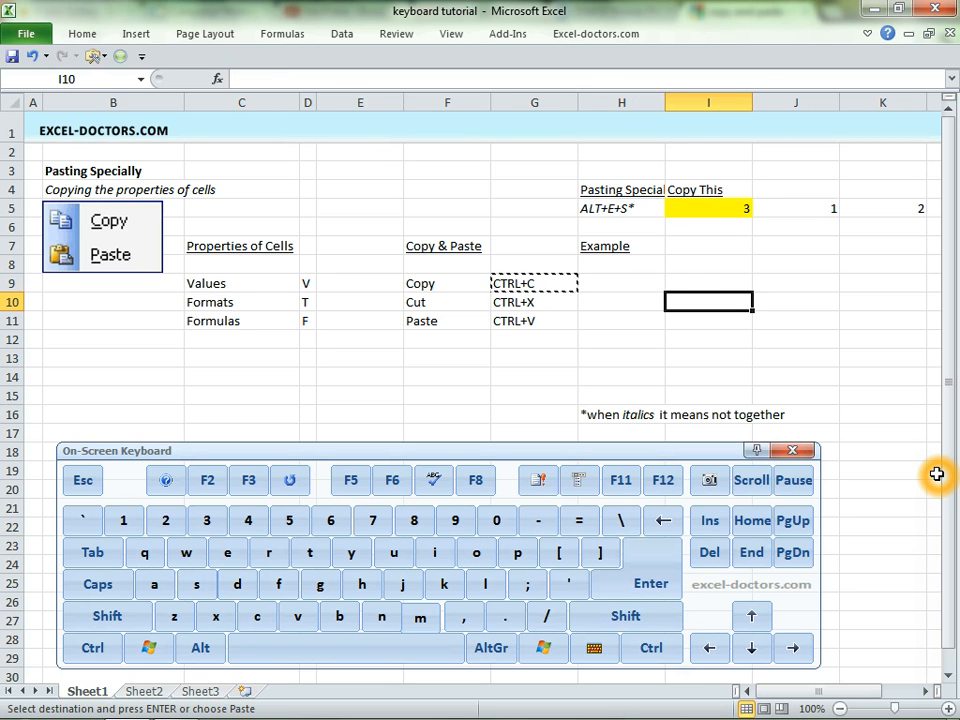
key("ctrl+v")
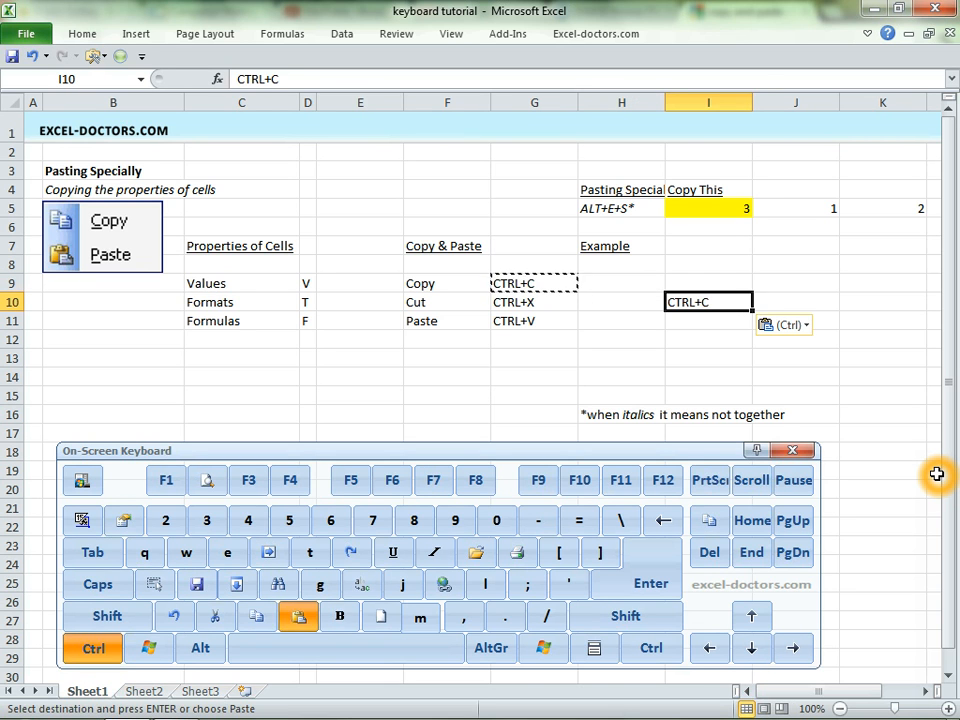
key("Up")
key("Left")
Delete the pasted copies in H9 through K10.
key("Left")
key("Right")
key("ctrl+v")
key("Right")
key("ctrl+v")
key("Right")
key("ctrl+v")
key("Right")
key("ctrl+v")
key("shift+Left")
key("shift+Left")
key("shift+Left")
key("shift+Down")
key("Delete")
key("Left")
key("Left")
key("Down")
key("Left")
key("Left")
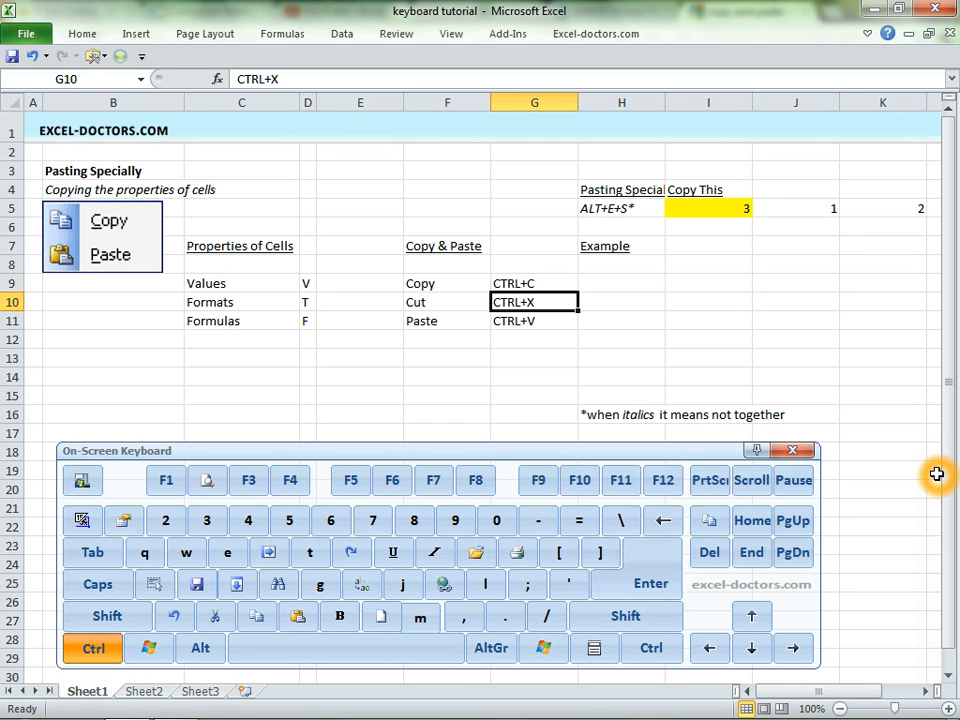
Cut the CTRL+X cell G10, paste it into I10, and undo the move.
key("ctrl+x")
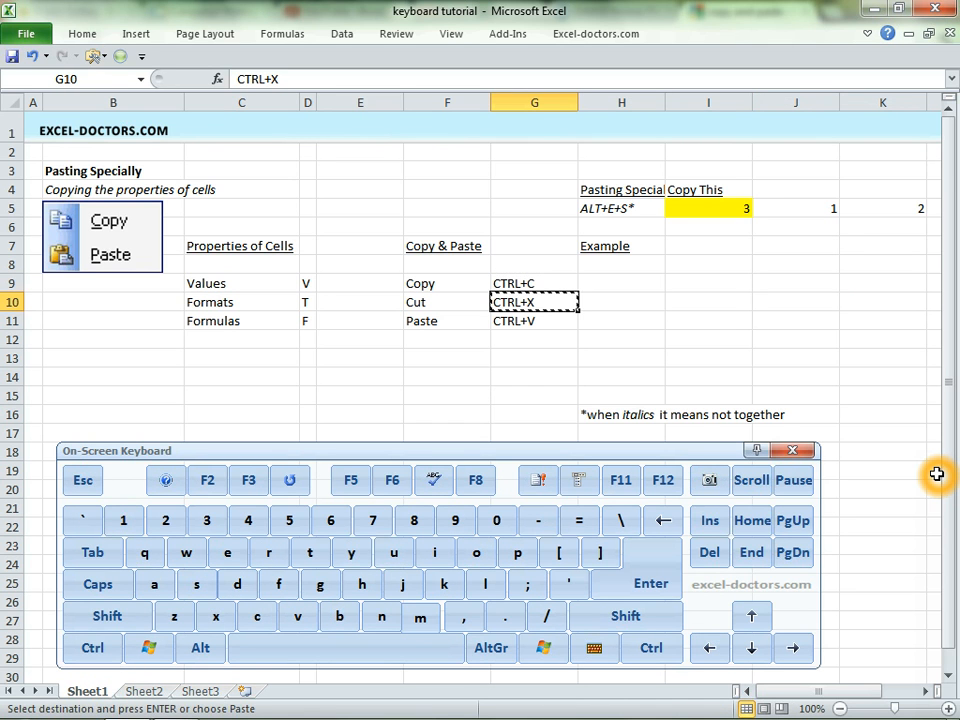
key("Right")
key("Right")
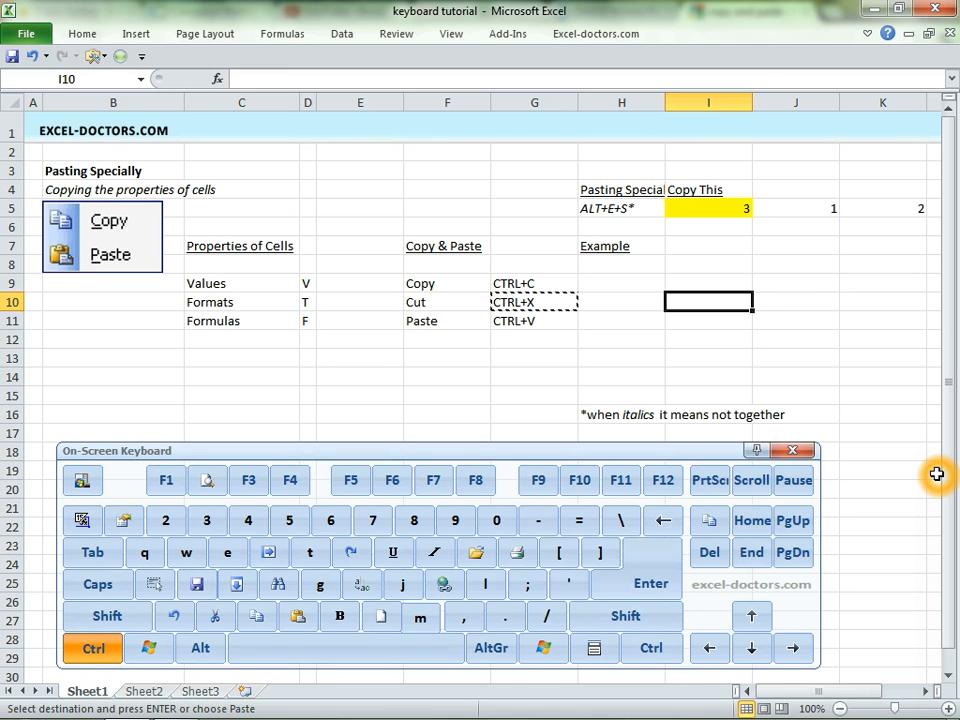
key("ctrl+v")
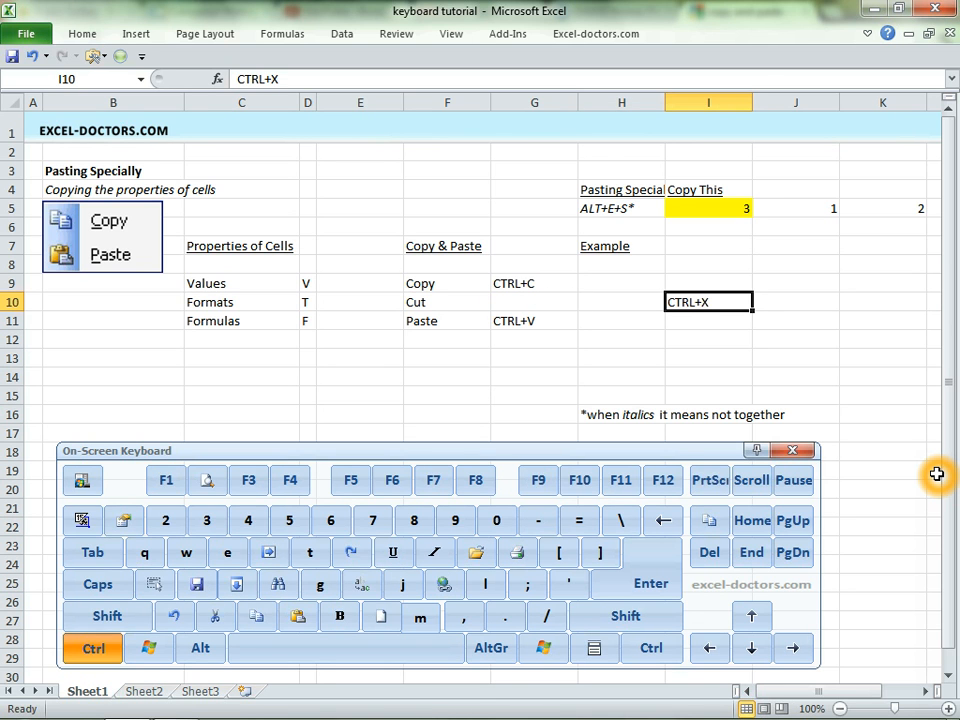
key("ctrl+z")
key("Left")
key("Left")
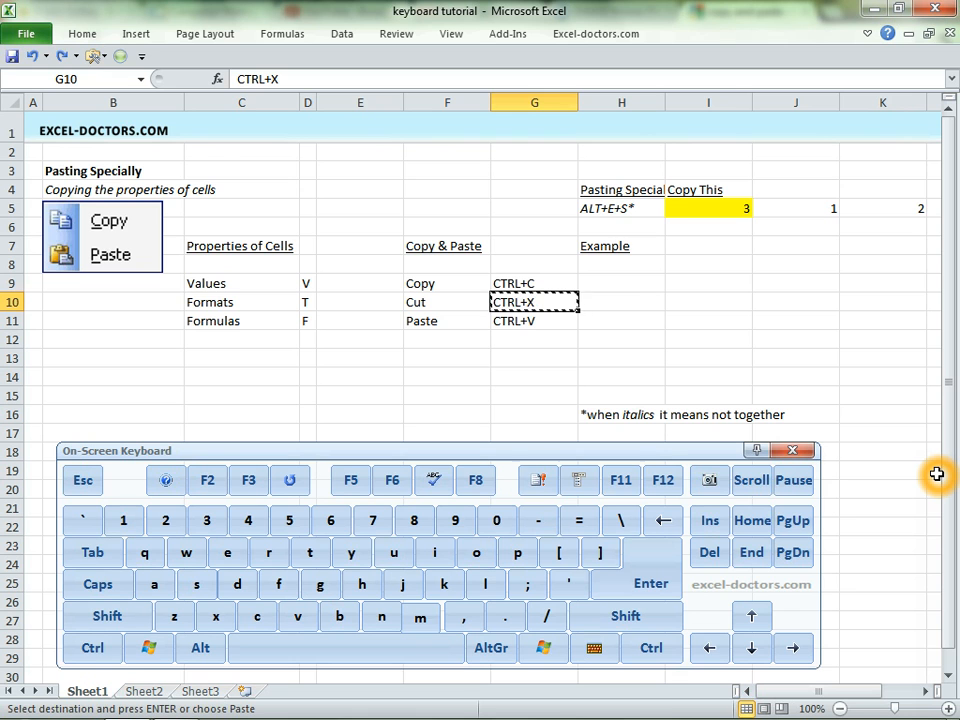
Cut G10 once more into I10 and undo that move as well.
key("ctrl")
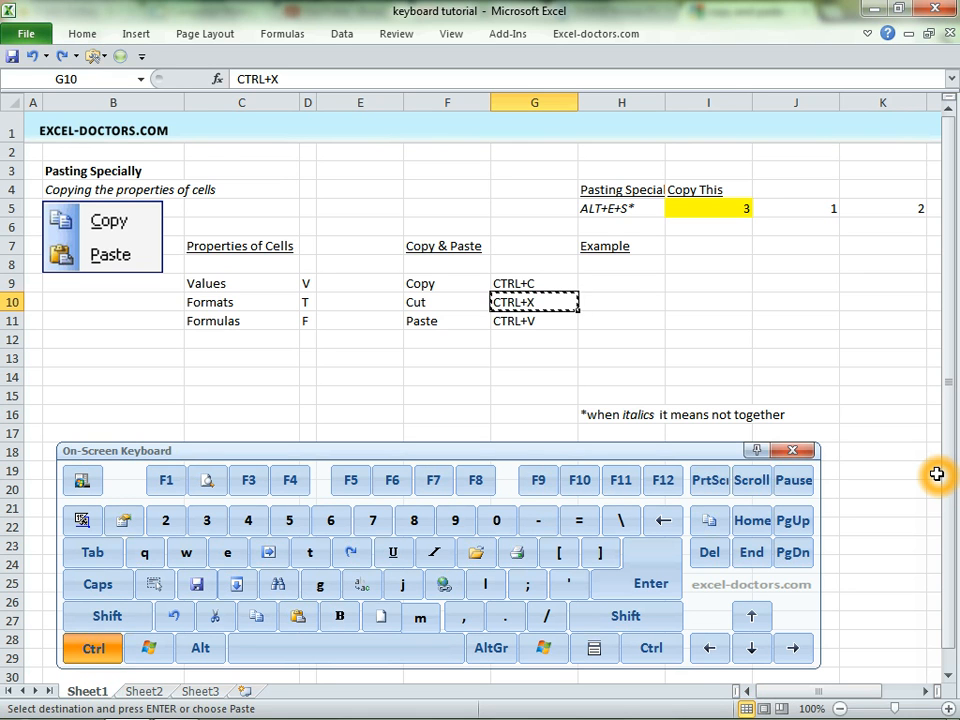
key("ctrl+x")
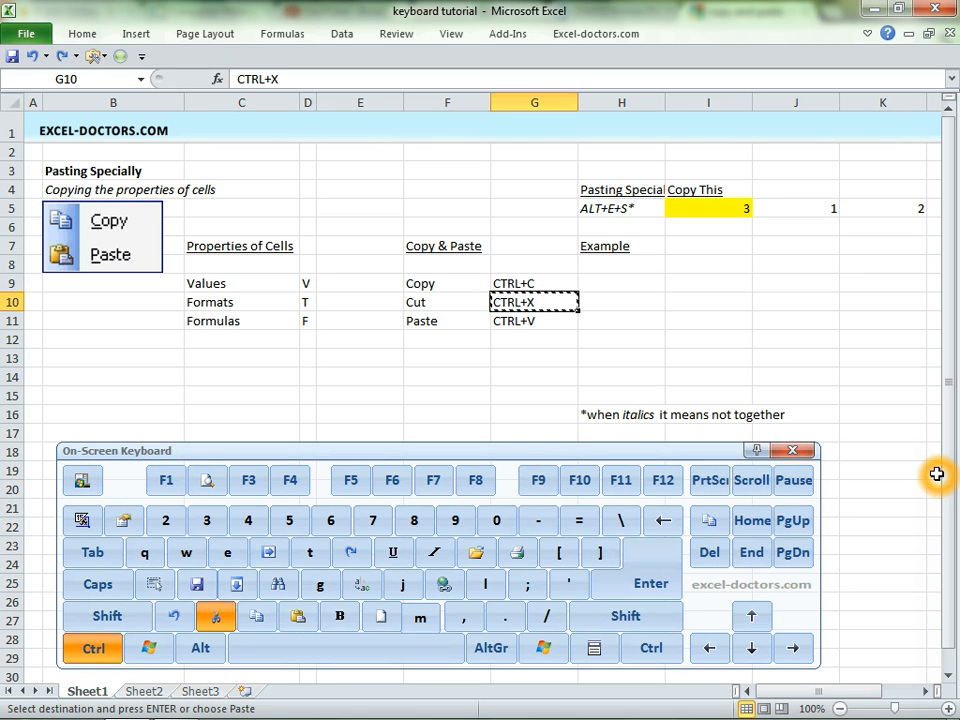
key("Right")
key("Right")
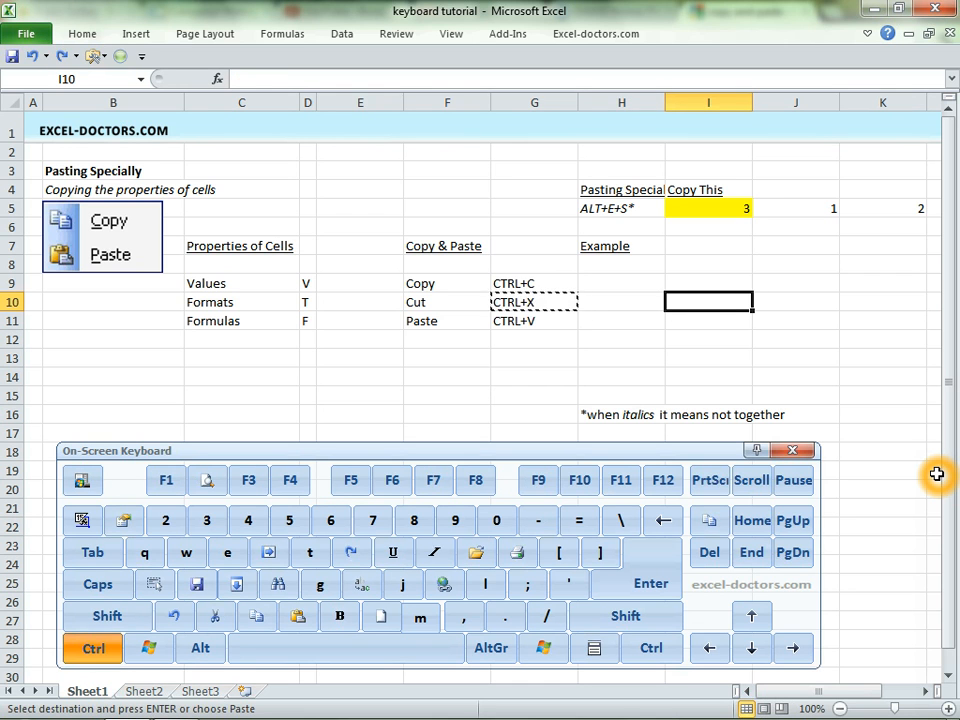
key("ctrl+v")
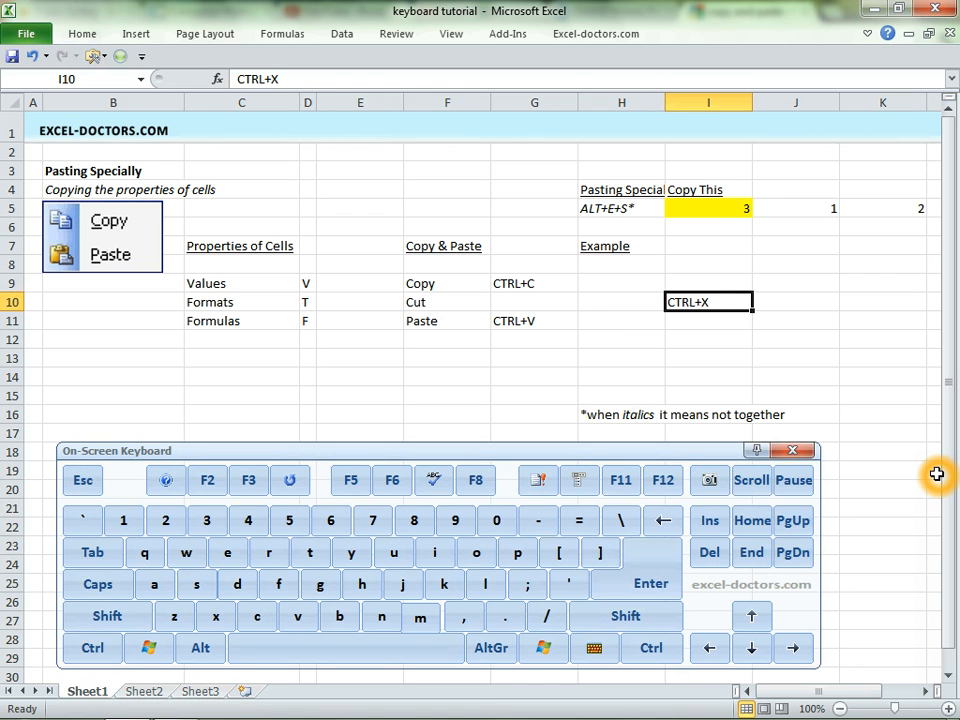
key("ctrl+z")
Examine the formula inside the yellow Copy This cell I5.
key("Left")
key("Left")
key("Up")
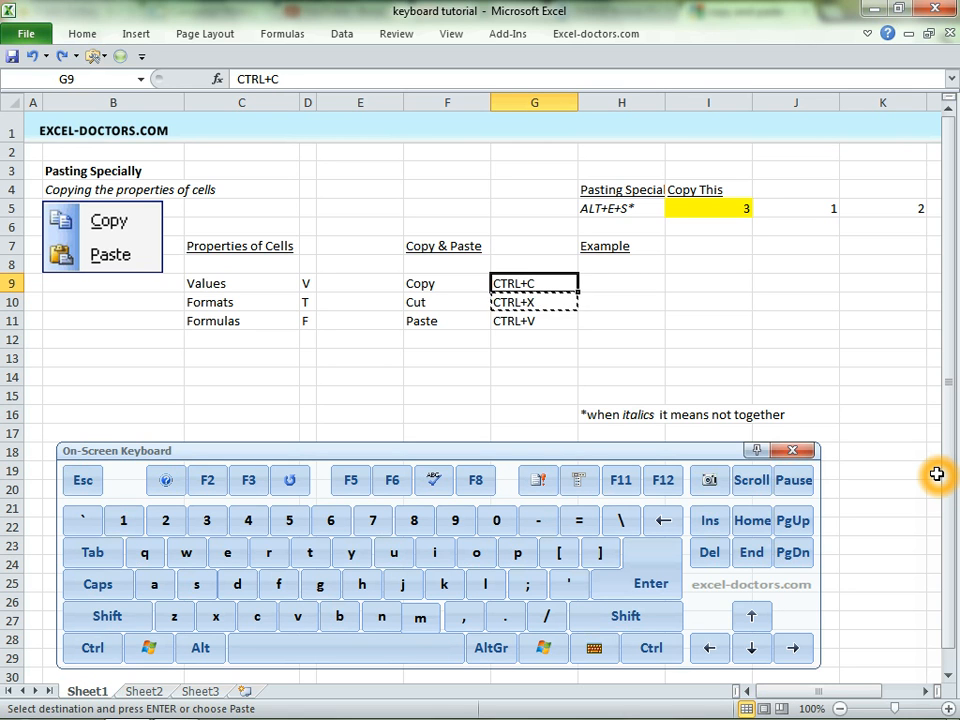
key("Left")
key("Left")
key("Left")
key("Left")
key("Left")
key("Left")
key("Right")
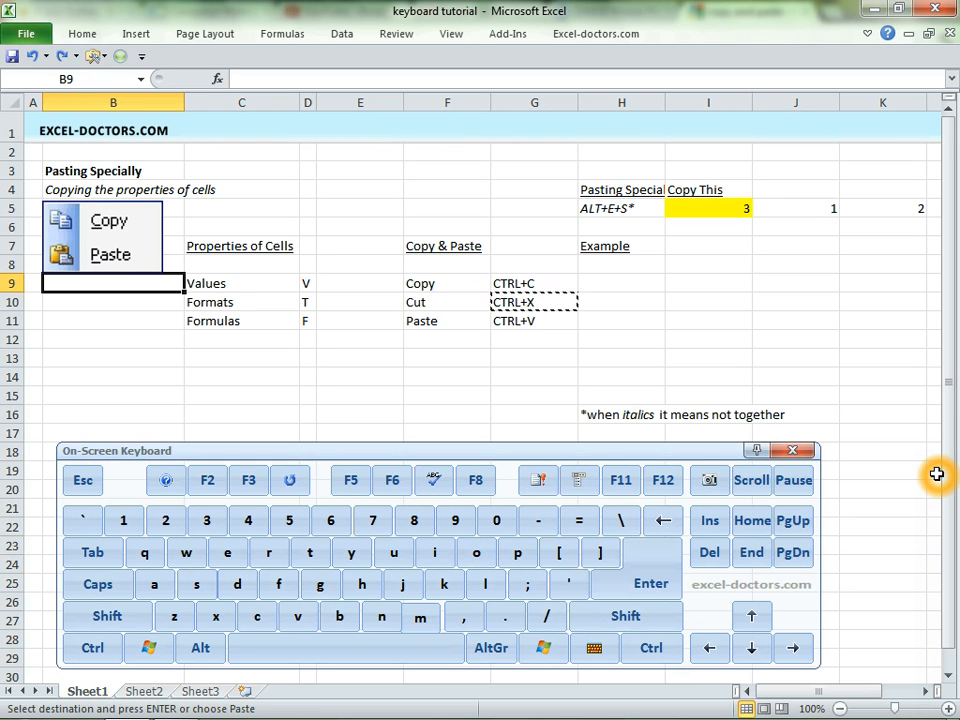
key("Up")
key("Right")
key("Up")
key("Up")
key("Right")
key("Right")
key("Up")
key("Up")
key("Right")
key("Right")
key("Right")
key("Down")
key("Right")
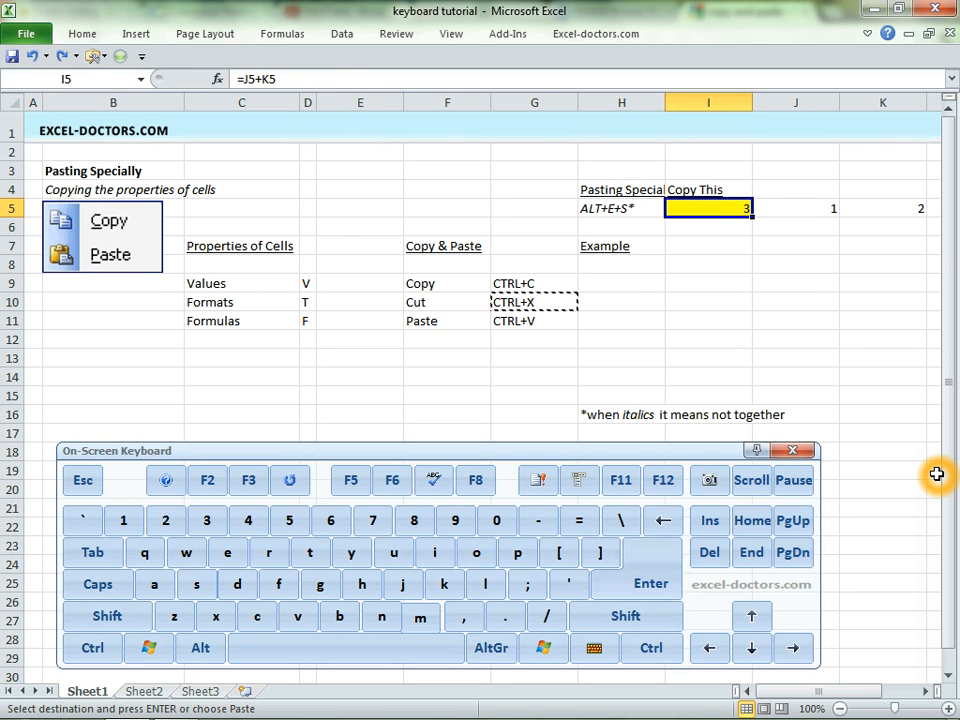
key("F2")
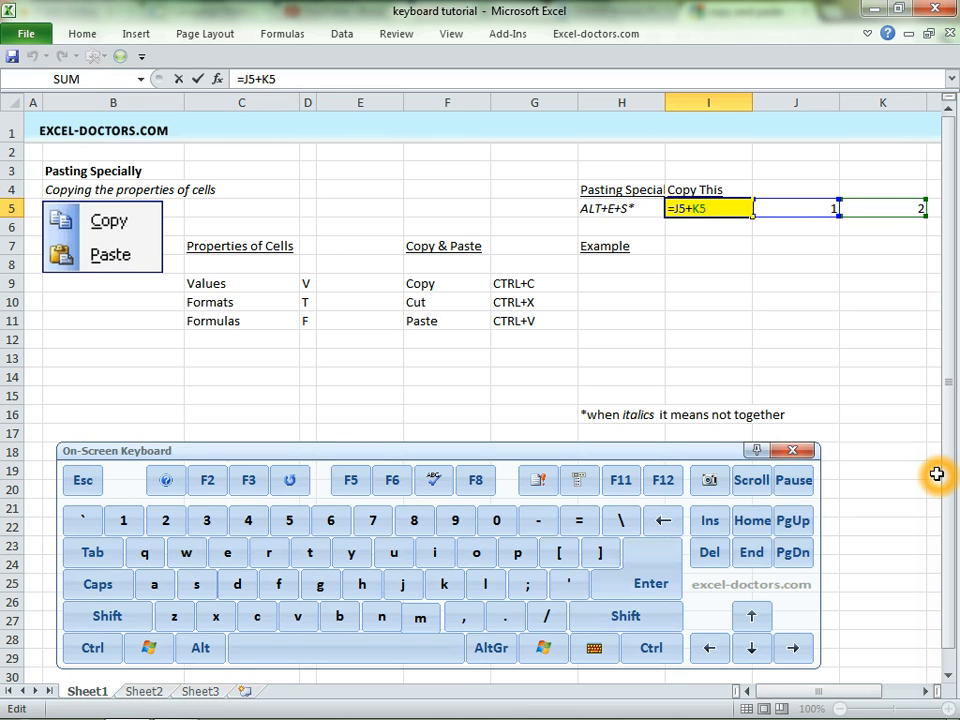
key("Escape")
key("F2")
key("Escape")
key("F2")
key("Escape")
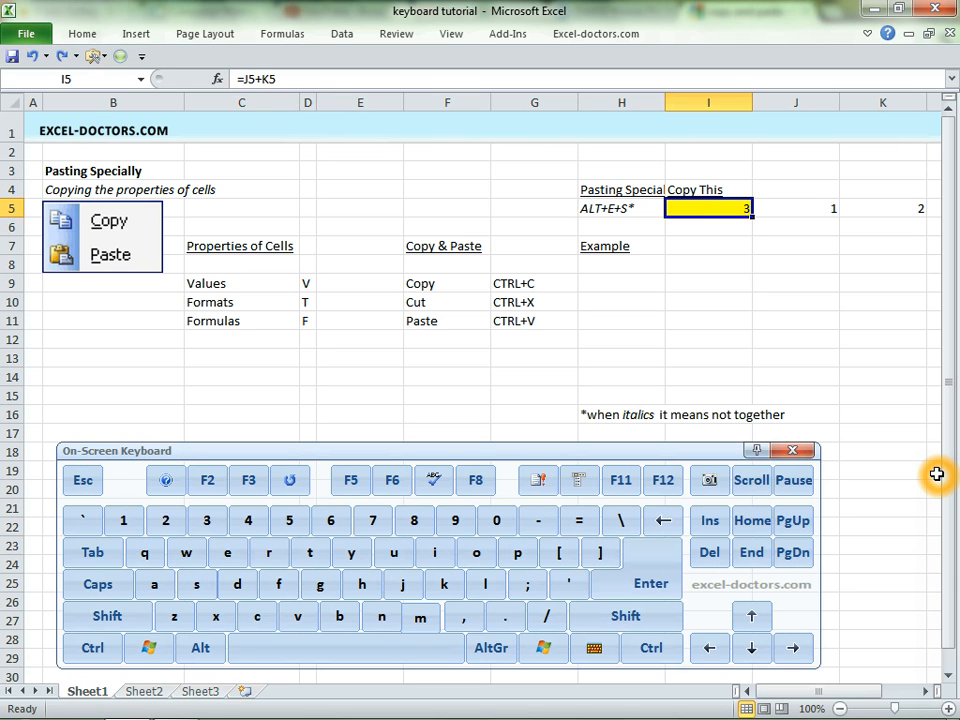
Copy I5, paste it normally into I7, inspect the pasted formula, and undo the paste.
key("ctrl+c")
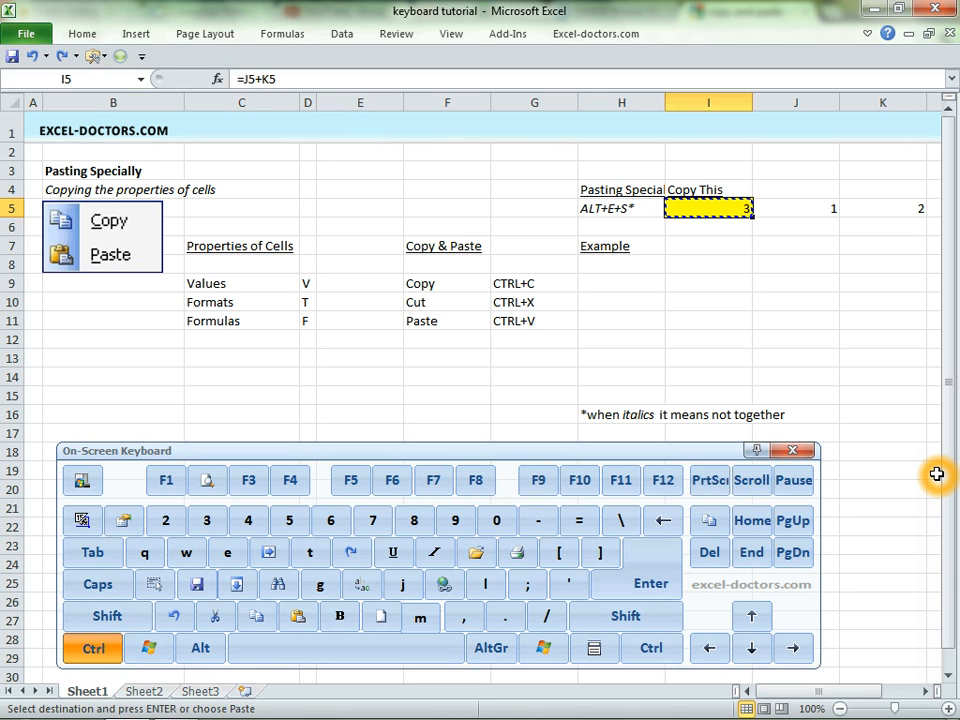
key("Down")
key("Down")
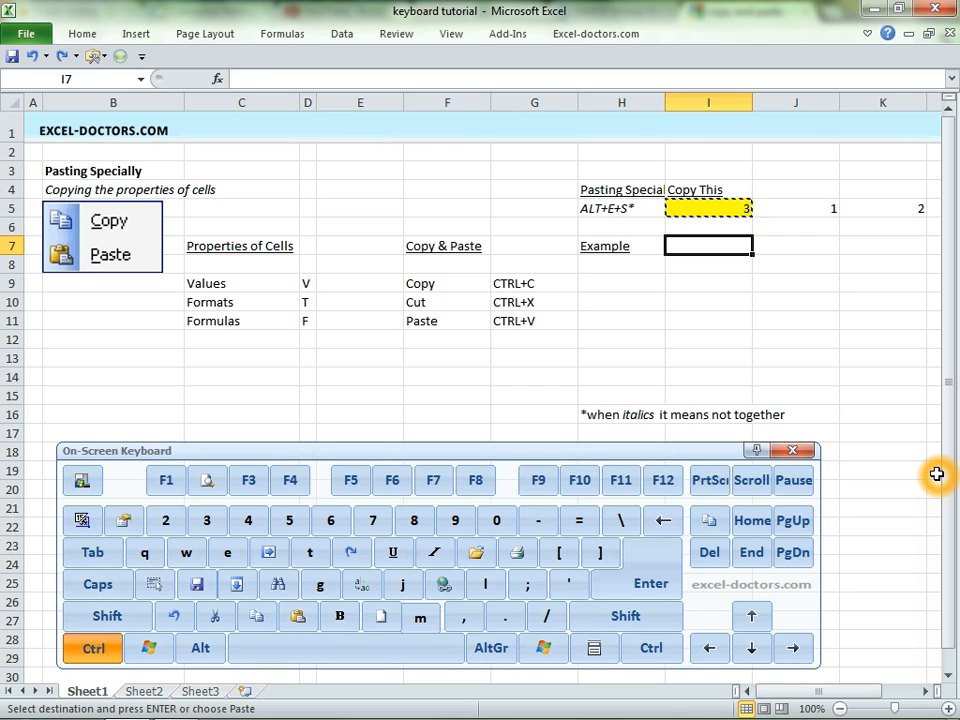
key("ctrl+v")
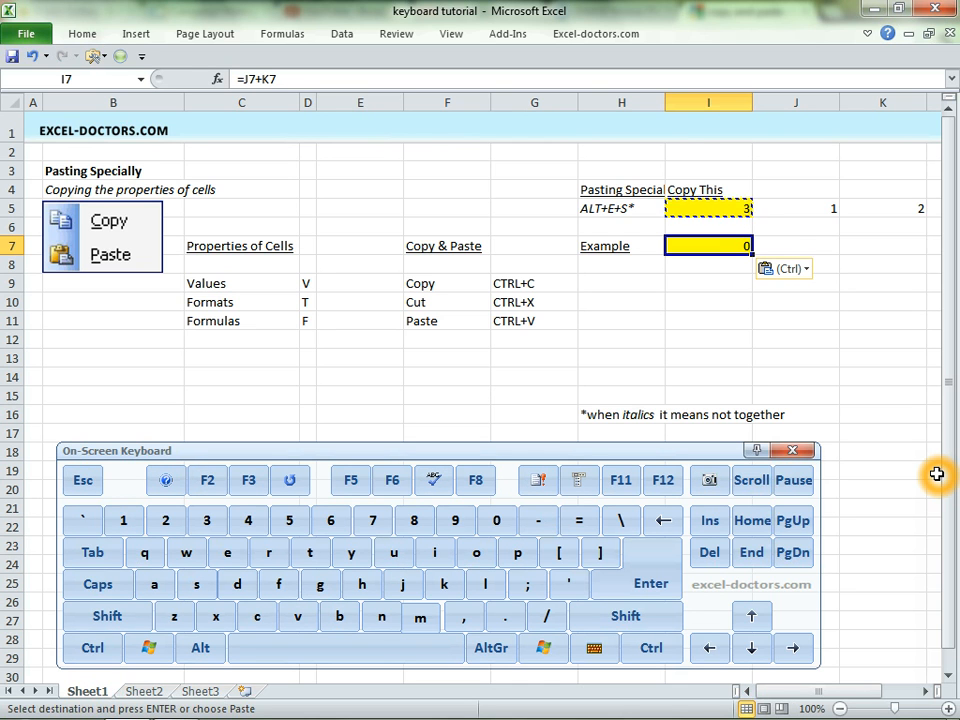
key("F2")
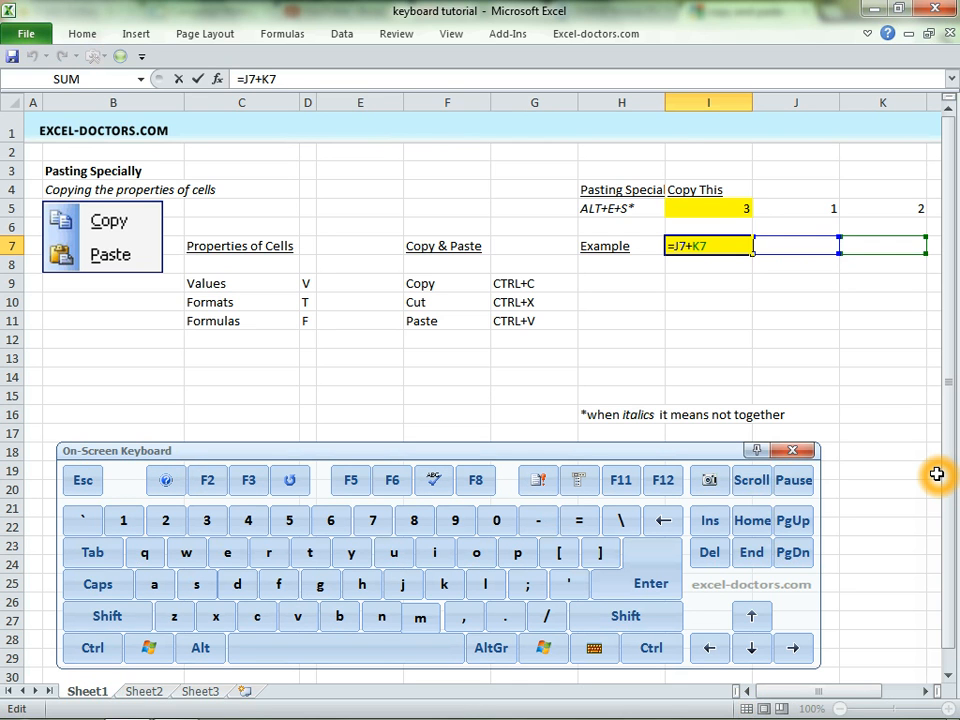
key("Escape")
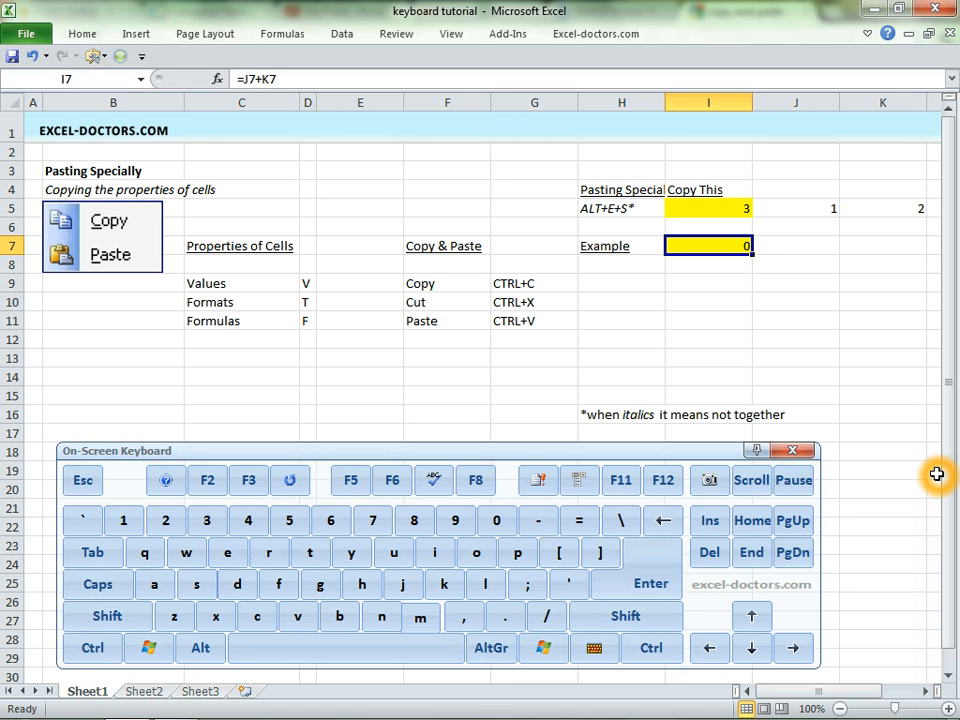
key("ctrl+z")
Paste only the value of I5 into cell I9 with Paste Special Values.
key("Up")
key("Up")
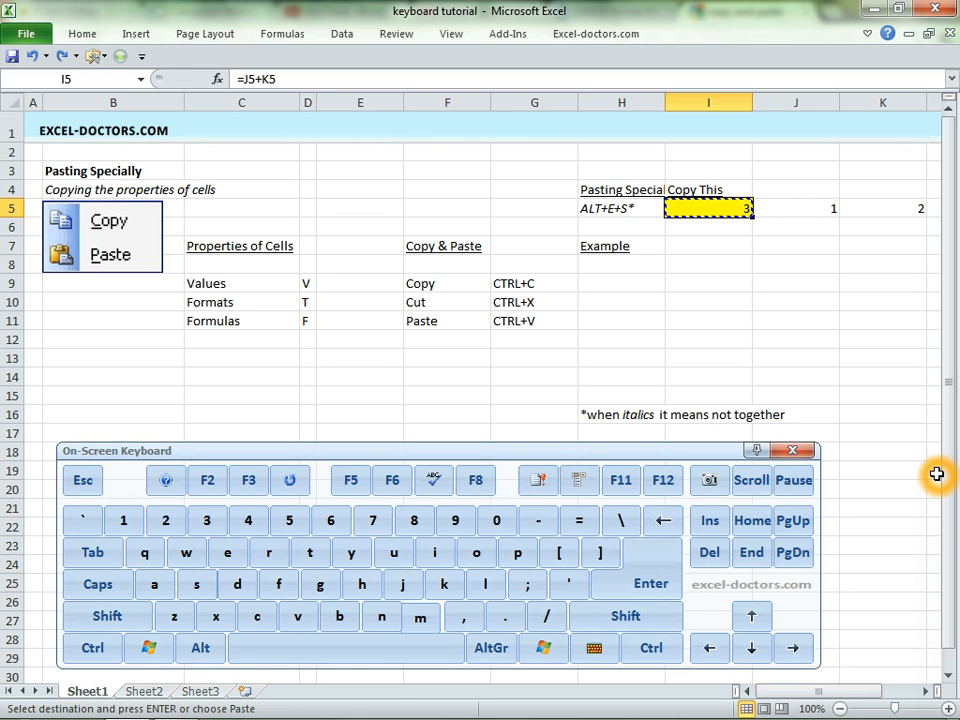
key("ctrl")
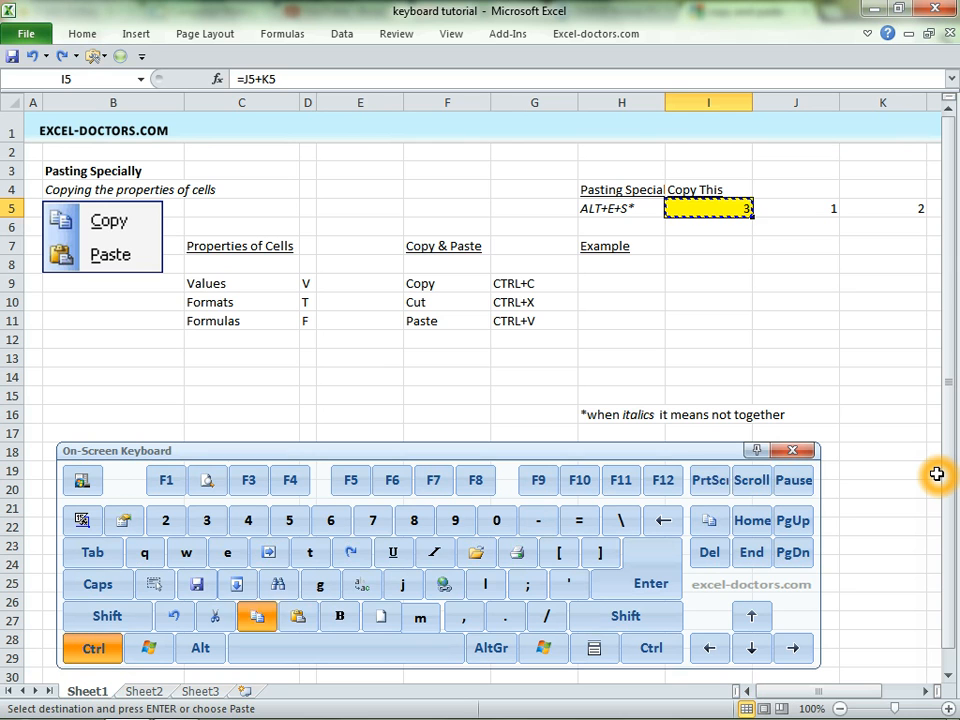
key("Down")
key("Down")
key("Down")
key("Down")
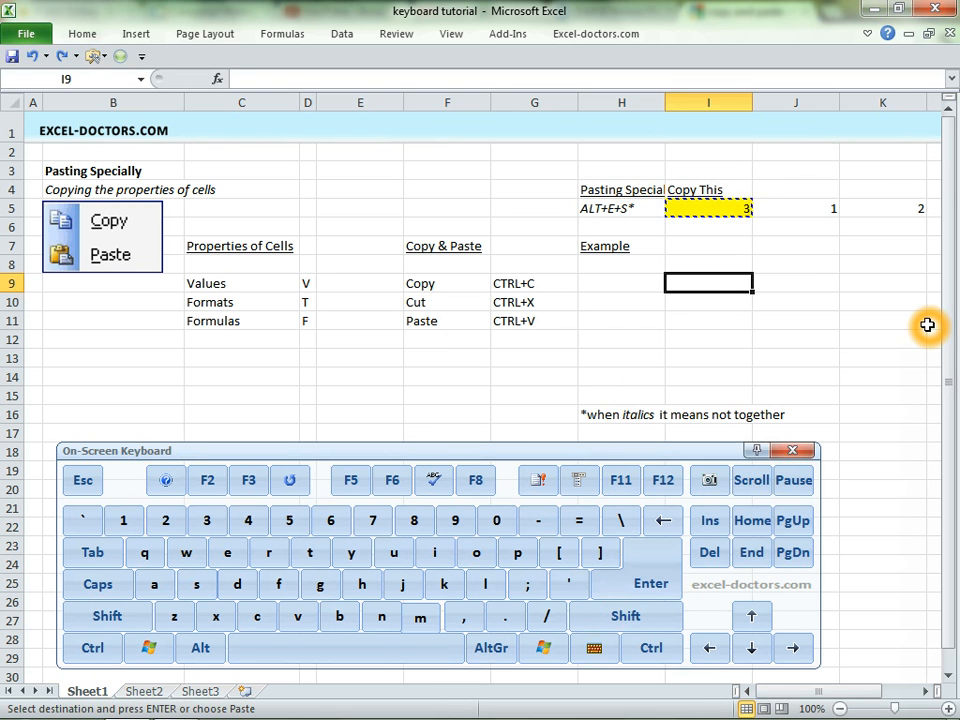
key("alt")
key("e")
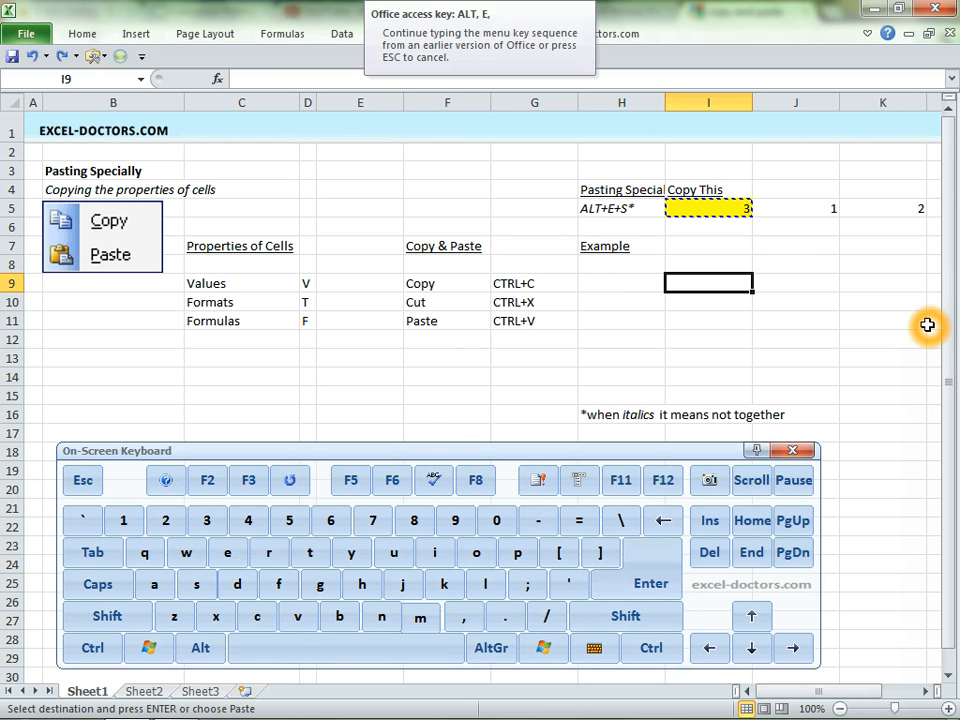
key("s")
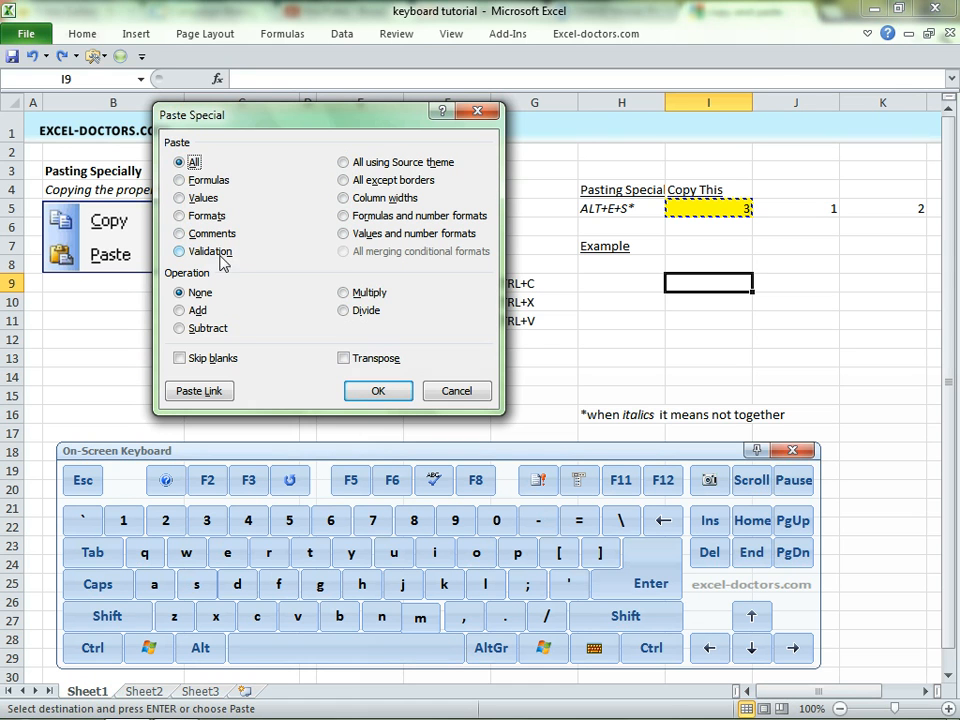
key("v")
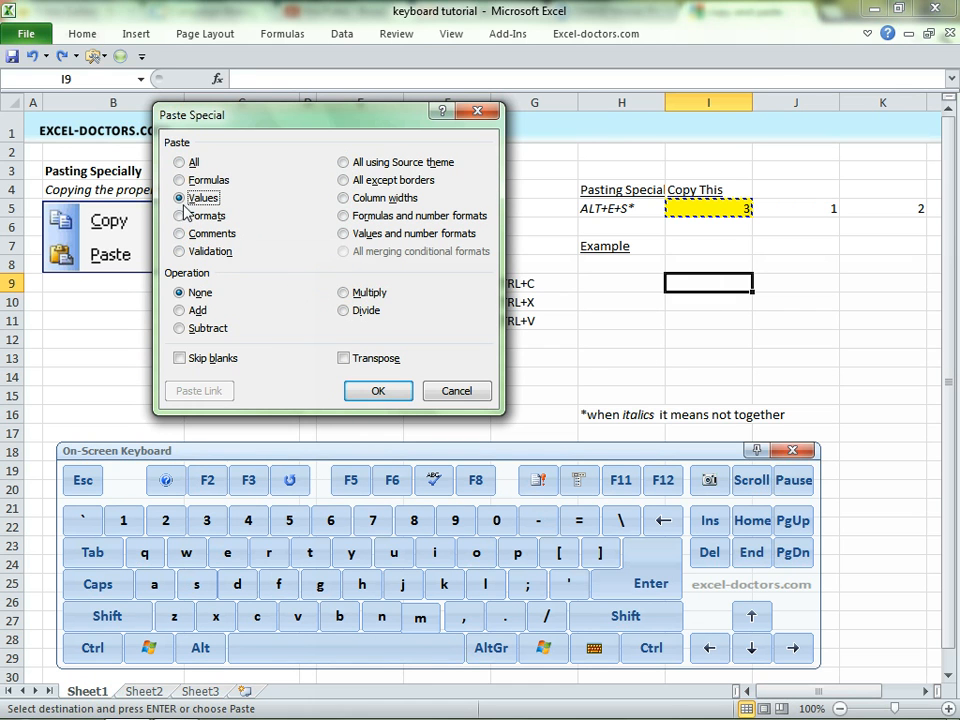
key("Return")
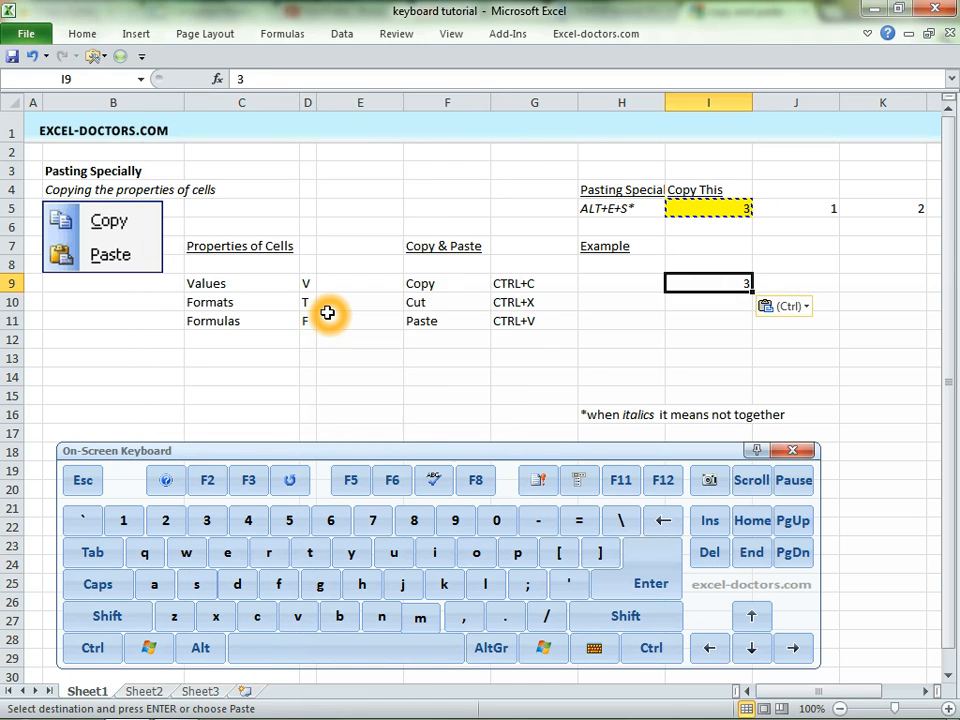
Repeat the Paste Special Values of I5 into cell I9 twice and return to I5.
key("Escape")
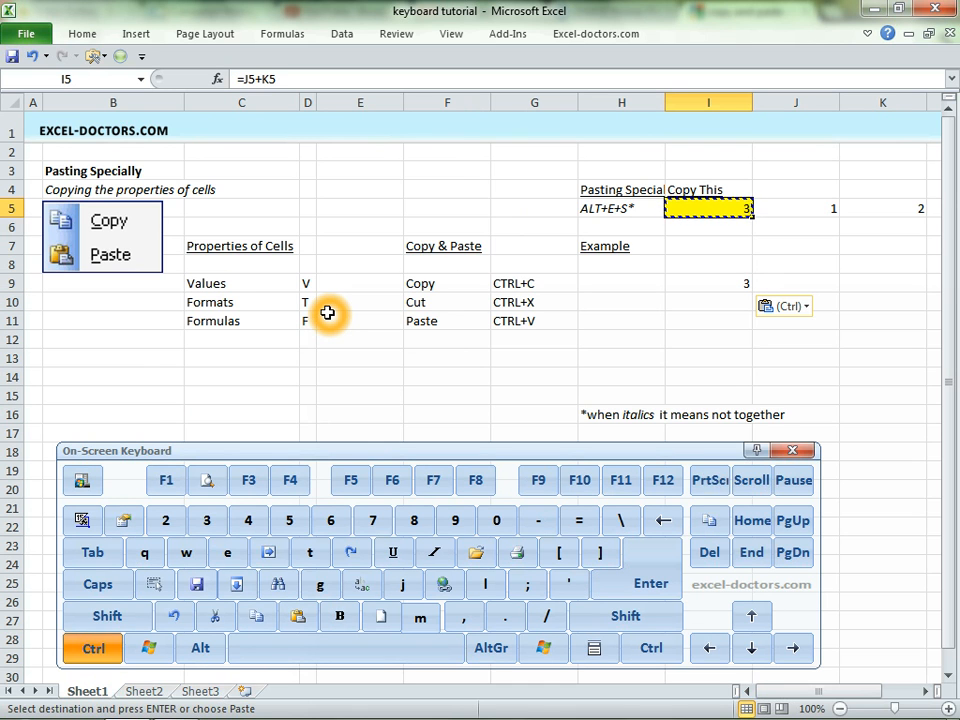
key("ctrl+Down")
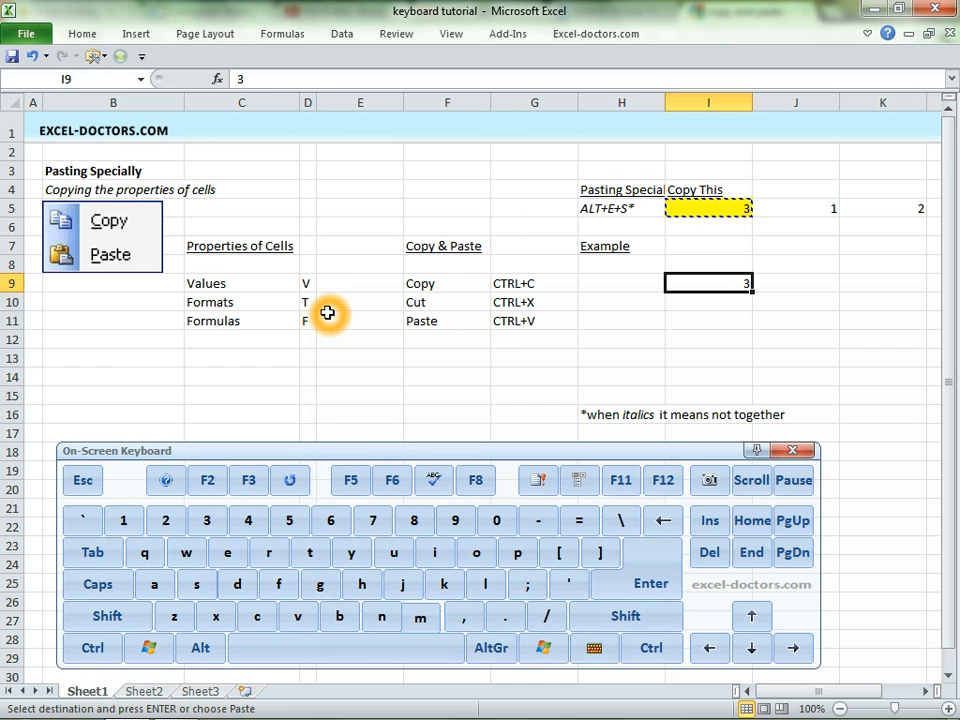
key("alt")
key("e")
key("s")
key("v")
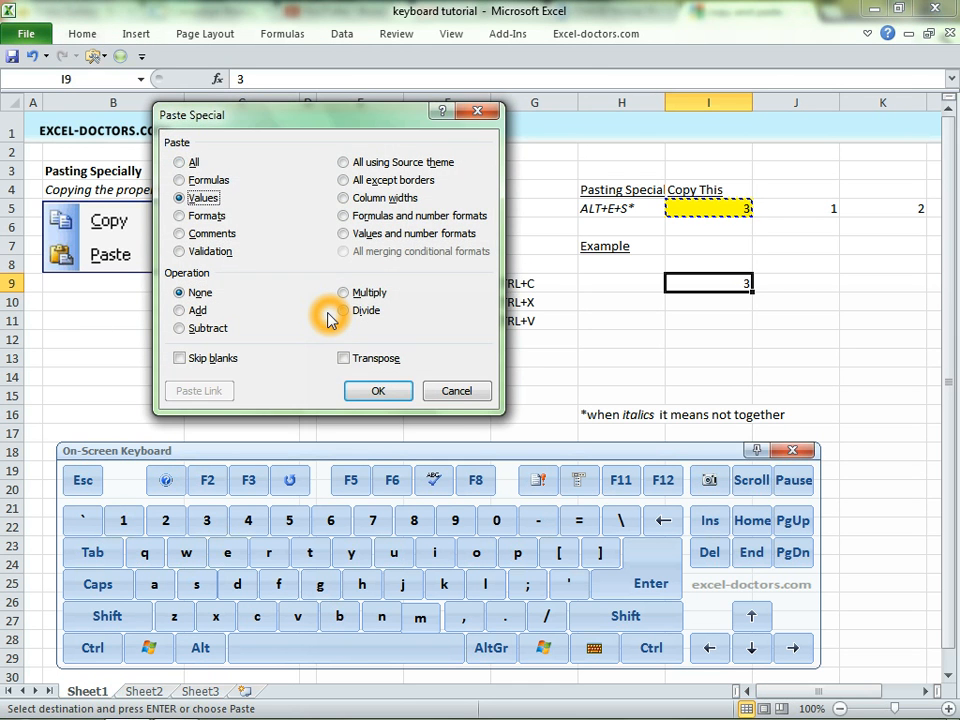
key("Return")
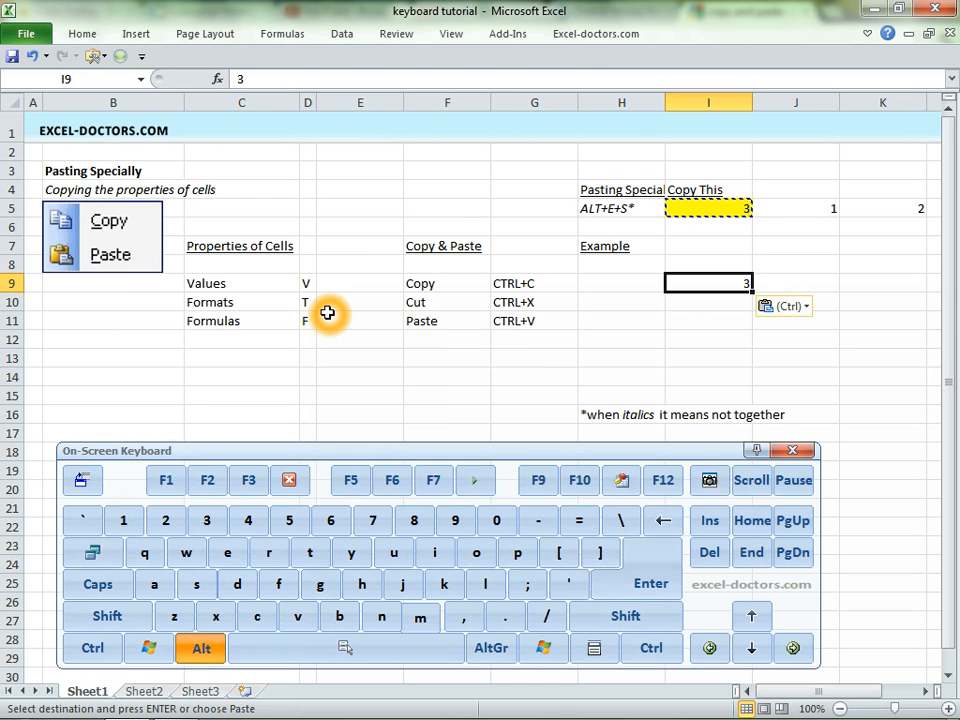
key("alt")
key("e")
key("s")
key("v")
key("Return")
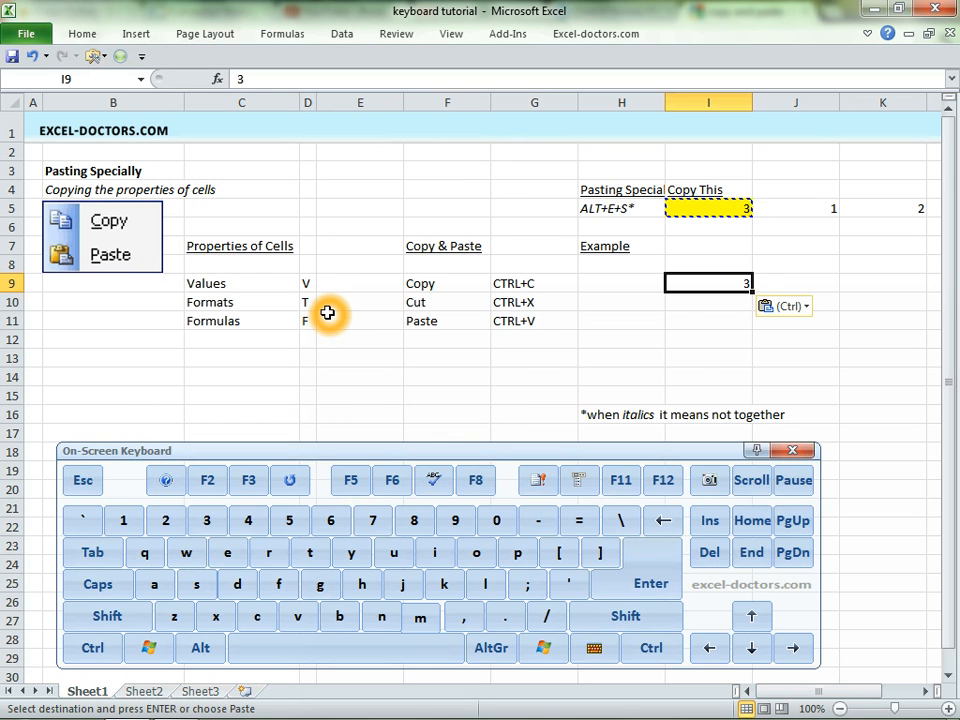
key("ctrl+Up")
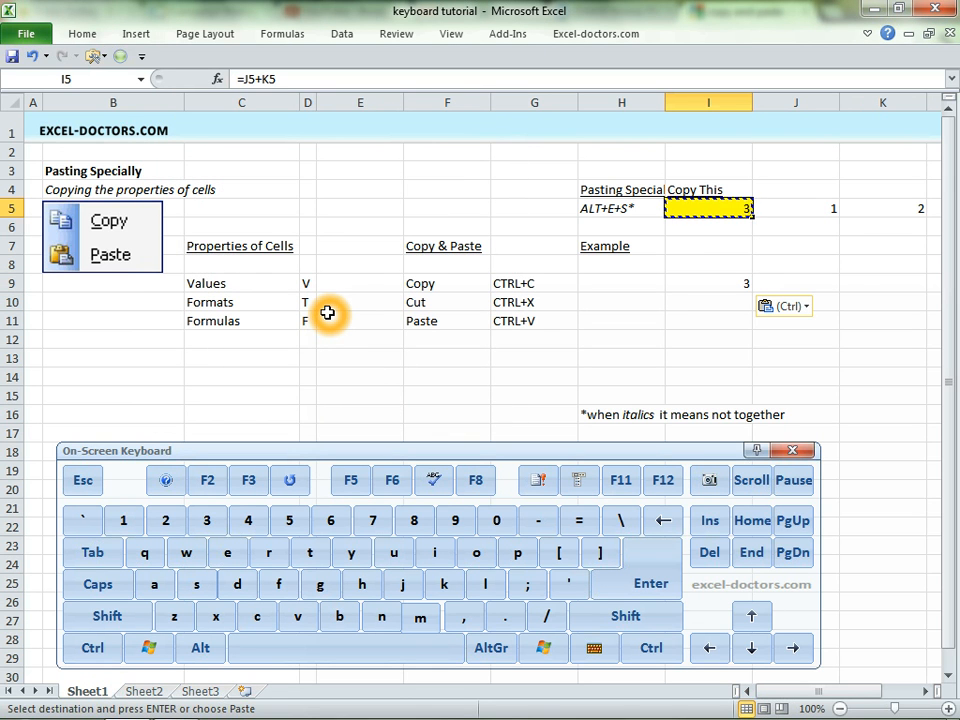
Copy I5 and paste only its formats into I10 with Paste Special Formats.
key("ctrl")
key("ctrl+c")
key("Down")
key("Down")
key("Down")
key("Down")
key("Down")
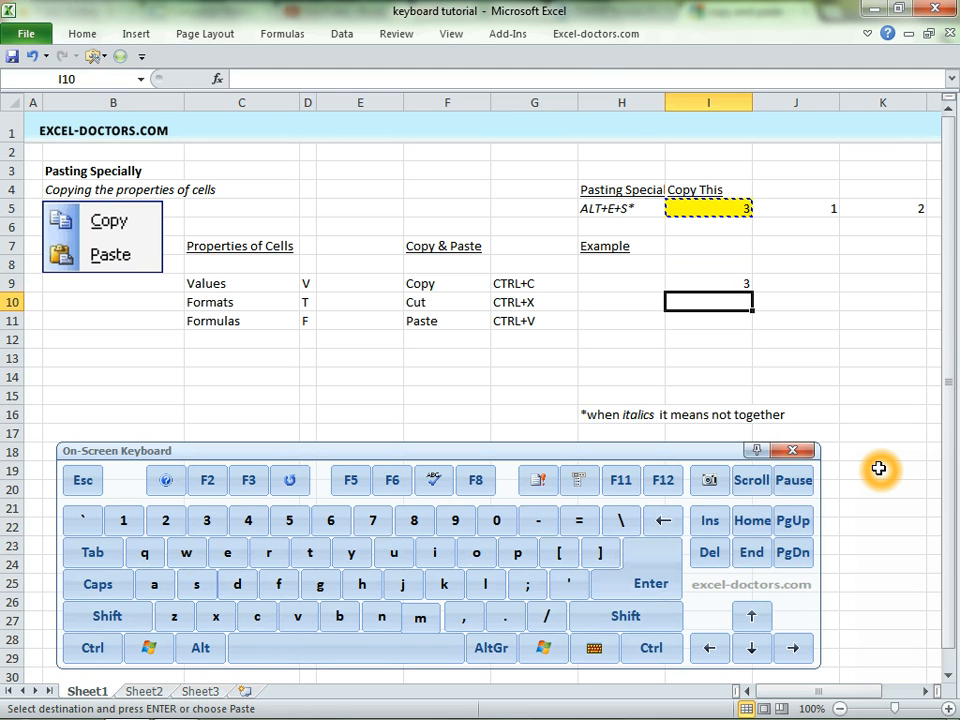
key("alt")
key("e")
key("s")
key("r")
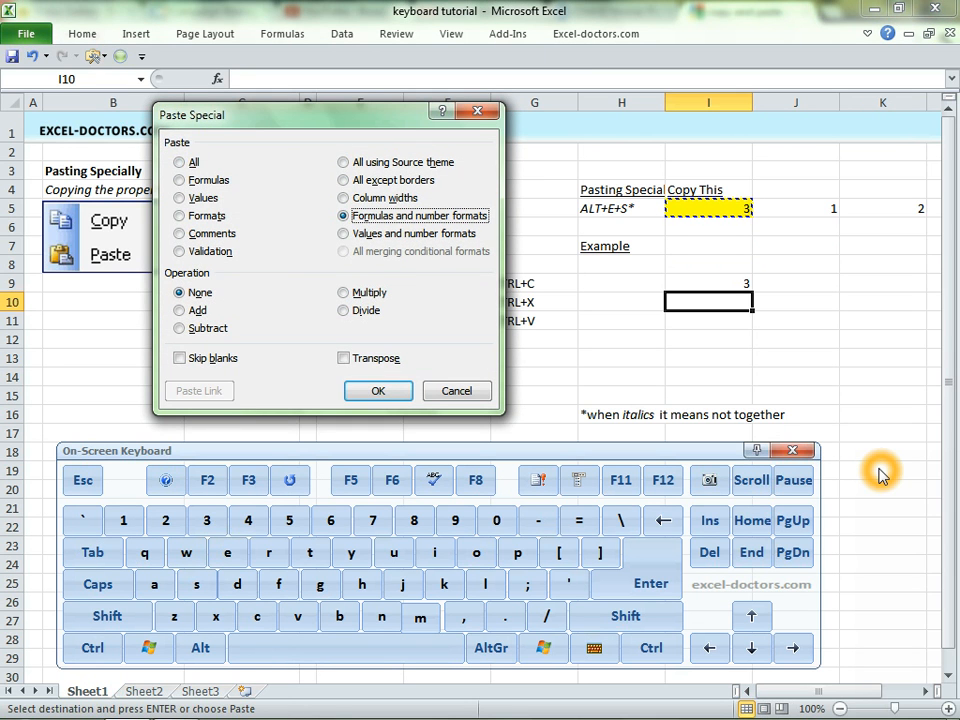
key("t")
key("Return")
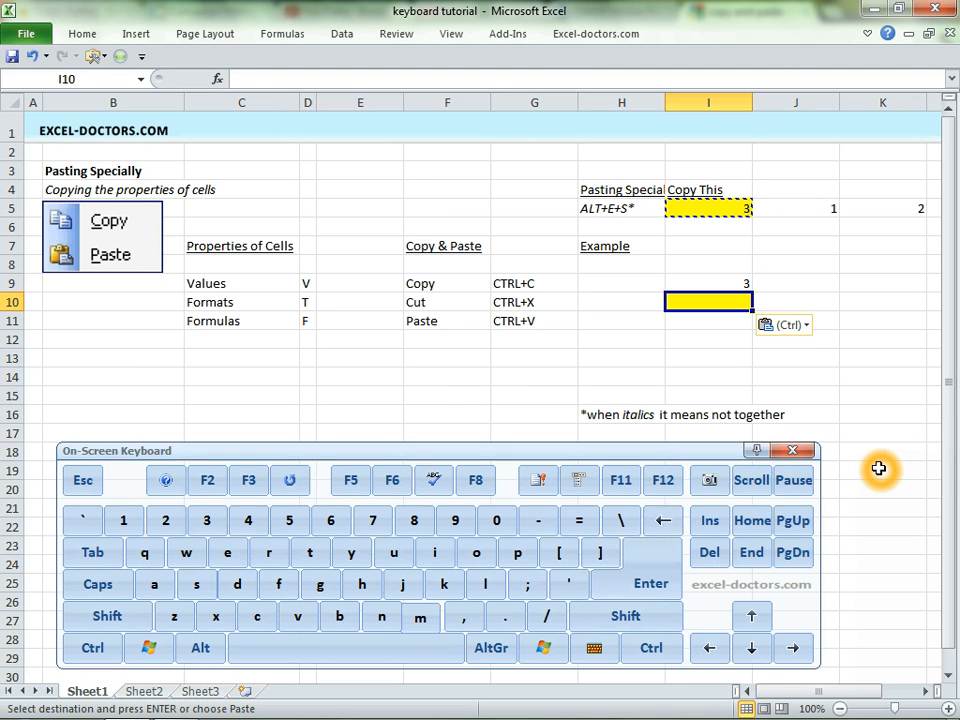
Examine the Formulas shortcut letter F in cell D11 of the Properties of Cells list.
key("Up")
key("Up")
key("Up")
key("Up")
key("Up")
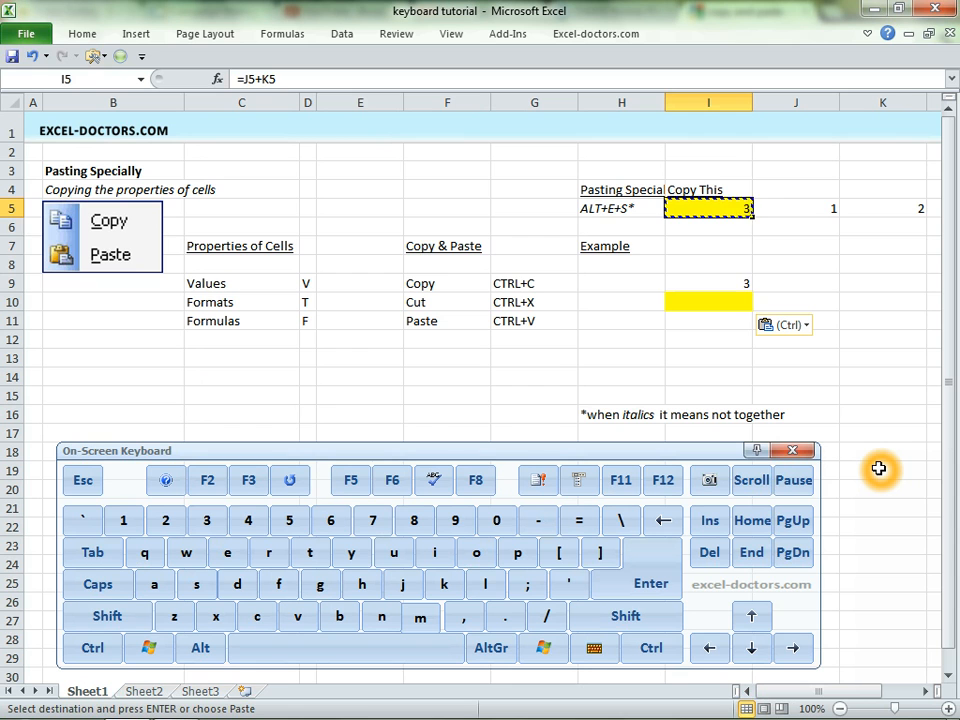
key("Down")
key("Down")
key("Down")
key("Down")
key("Down")
key("Down")
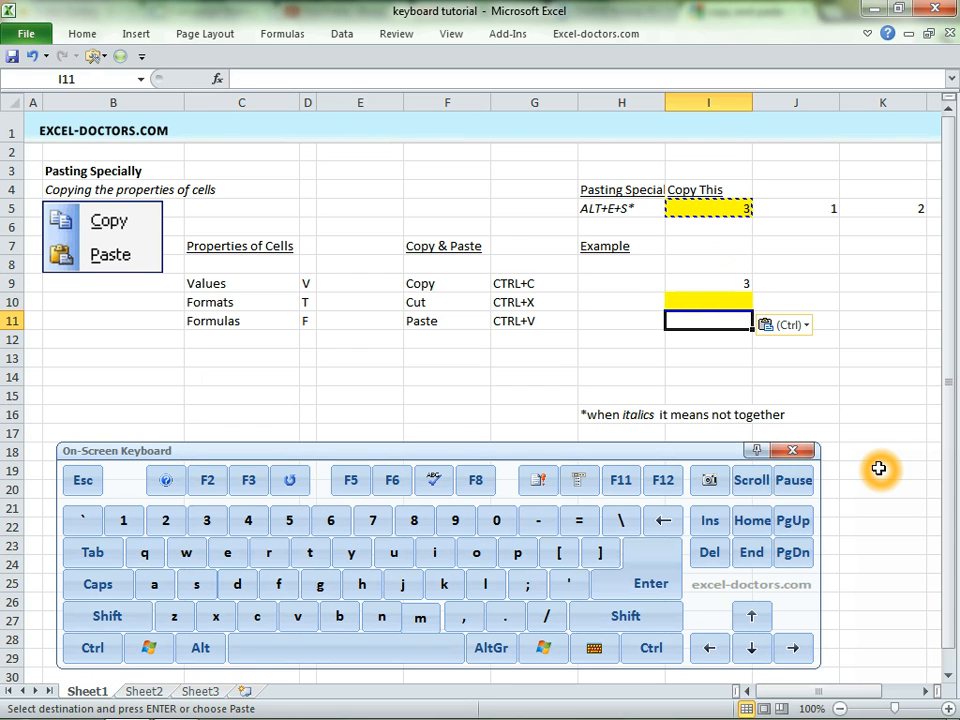
key("Left")
key("Left")
key("Left")
key("Left")
key("Left")
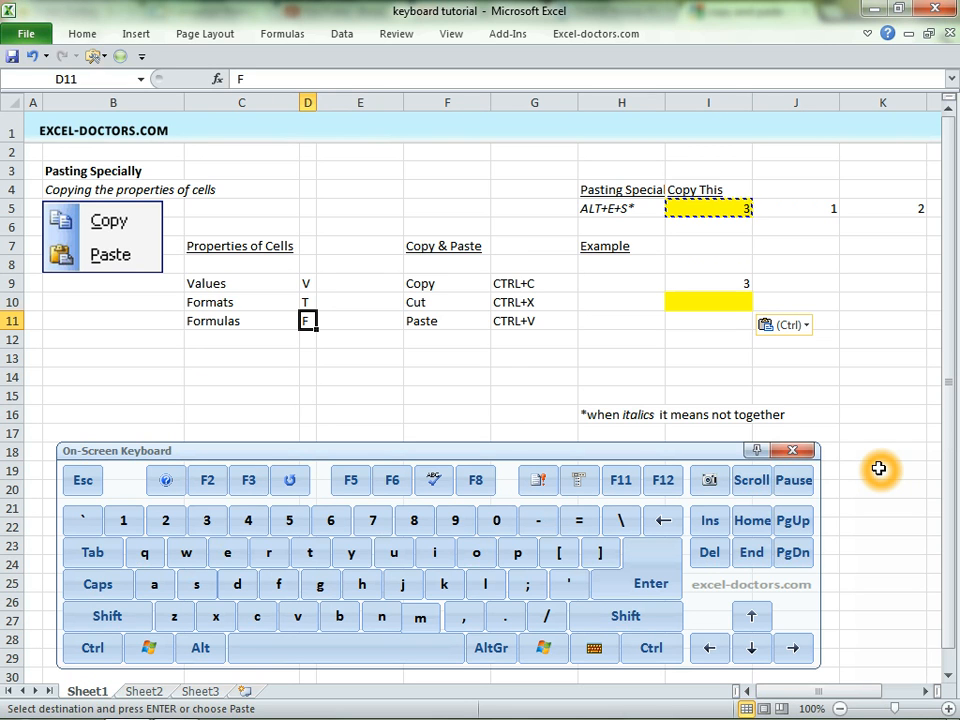
Enter 100 in J11 and 200 in K11.
key("Right")
key("Right")
key("Right")
key("Right")
key("Right")
key("Right")
key("Up")
key("Down")
type("100")
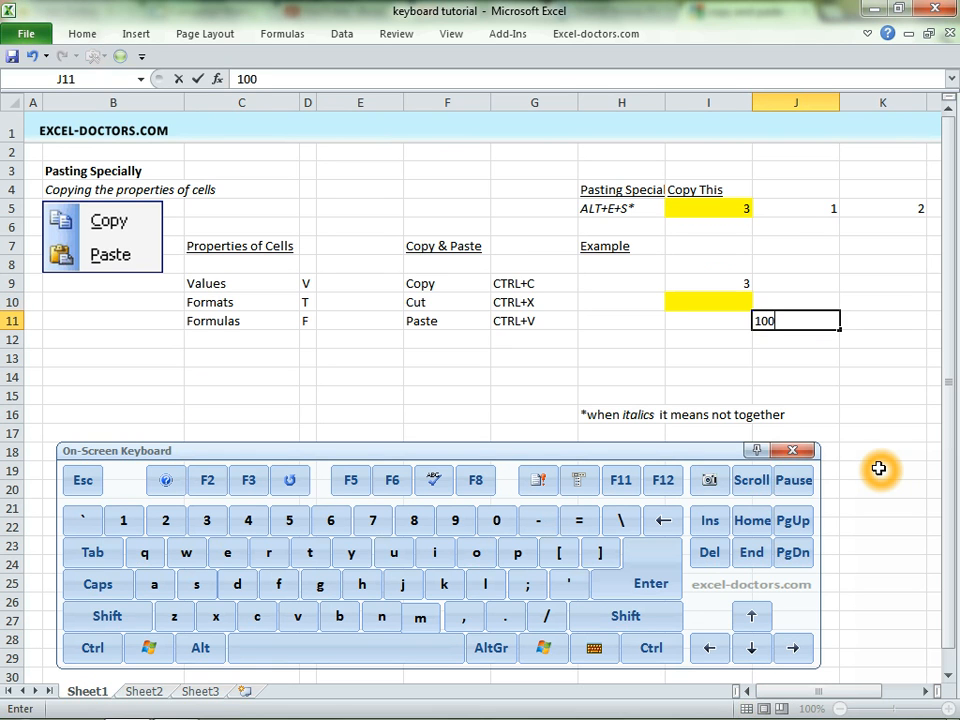
key("Return")
key("Up")
key("Right")
type("20")
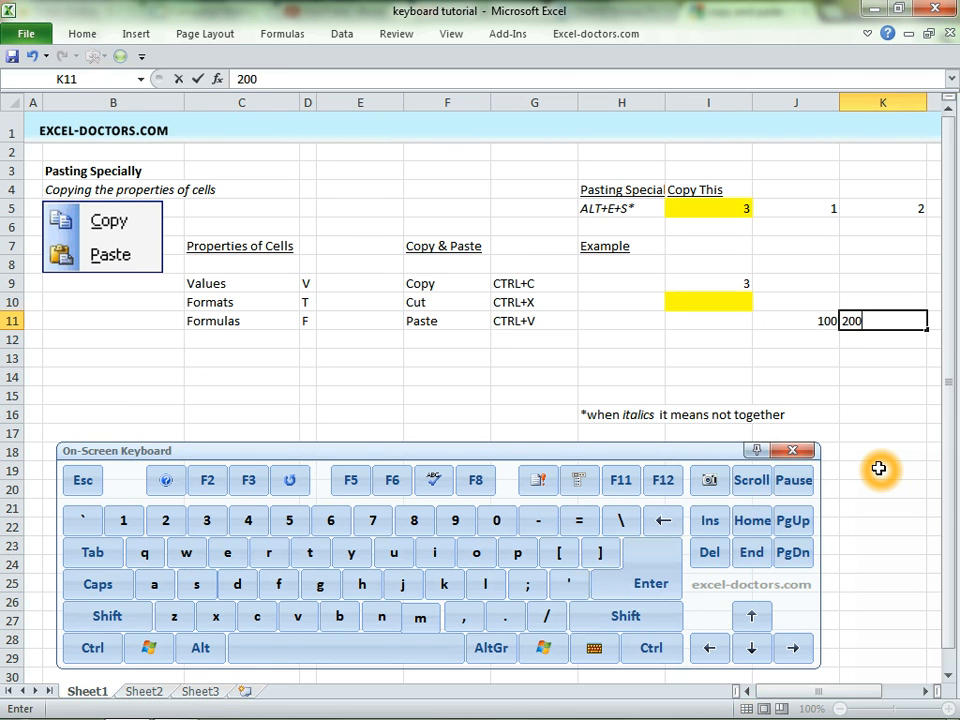
key("Return")
Examine the formula inside the yellow Copy This cell I5 again.
key("Up")
key("Left")
key("Left")
key("Up")
key("Up")
key("Up")
key("Up")
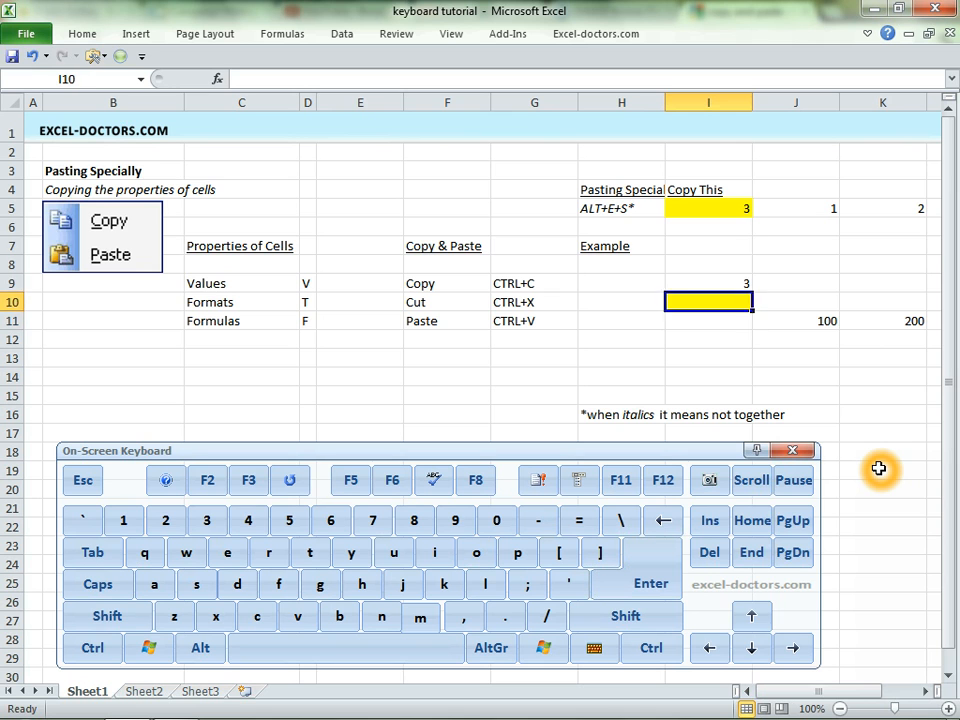
key("Up")
key("Up")
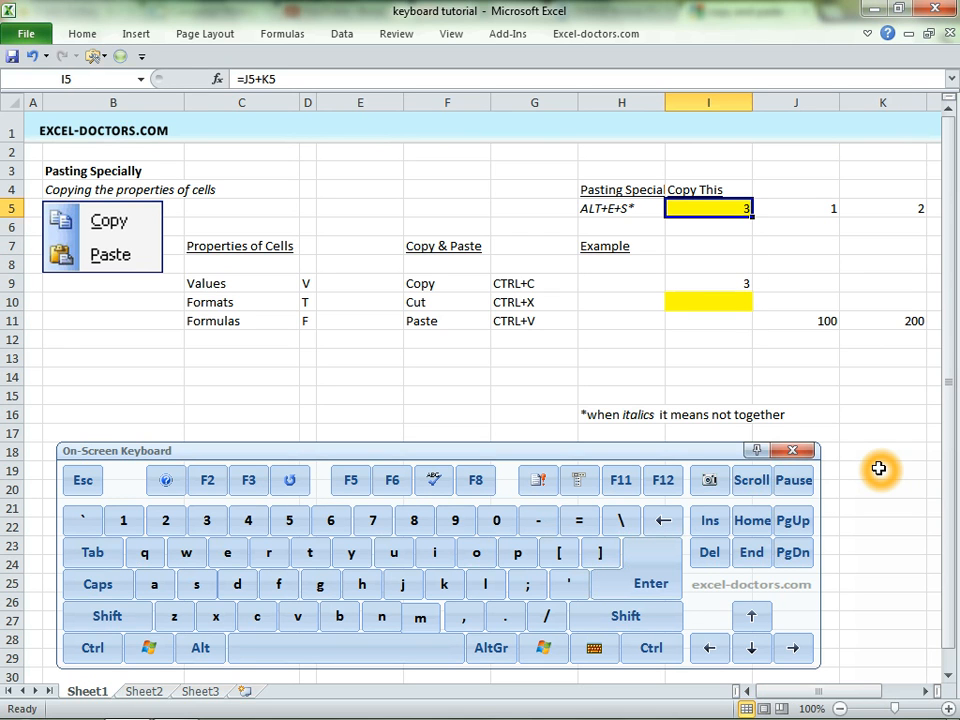
key("F2")
key("Escape")
Copy I5, paste only its formula into I11 with Paste Special Formulas, and inspect the pasted formula.
key("ctrl+c")
key("Down")
key("Down")
key("Down")
key("Down")
key("Down")
key("Down")
key("alt")
key("e")
key("s")
key("f")
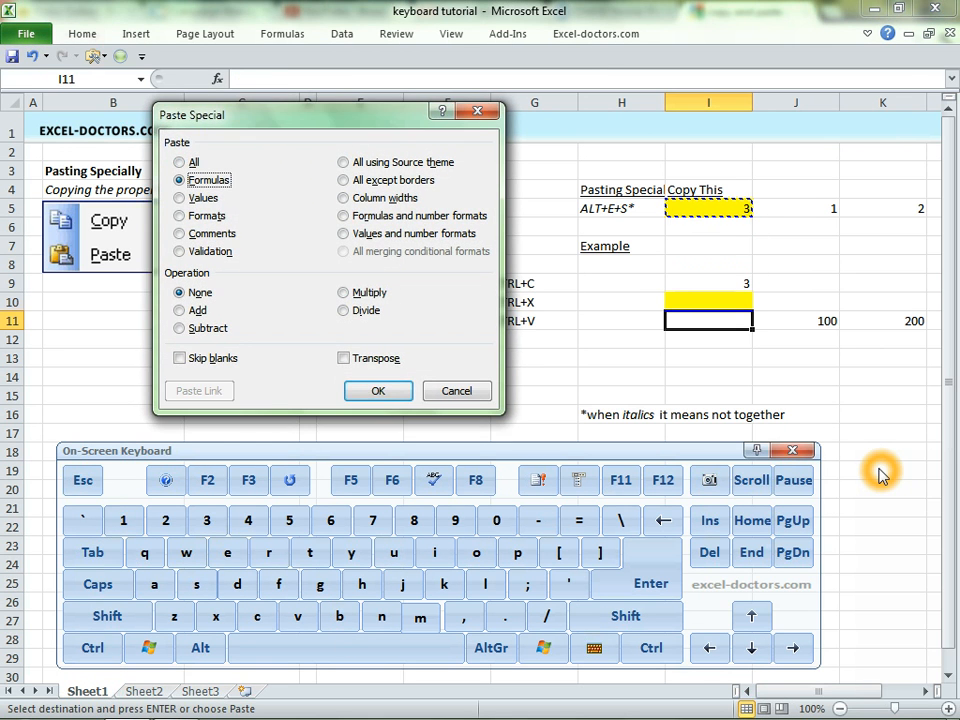
key("Return")
key("F2")
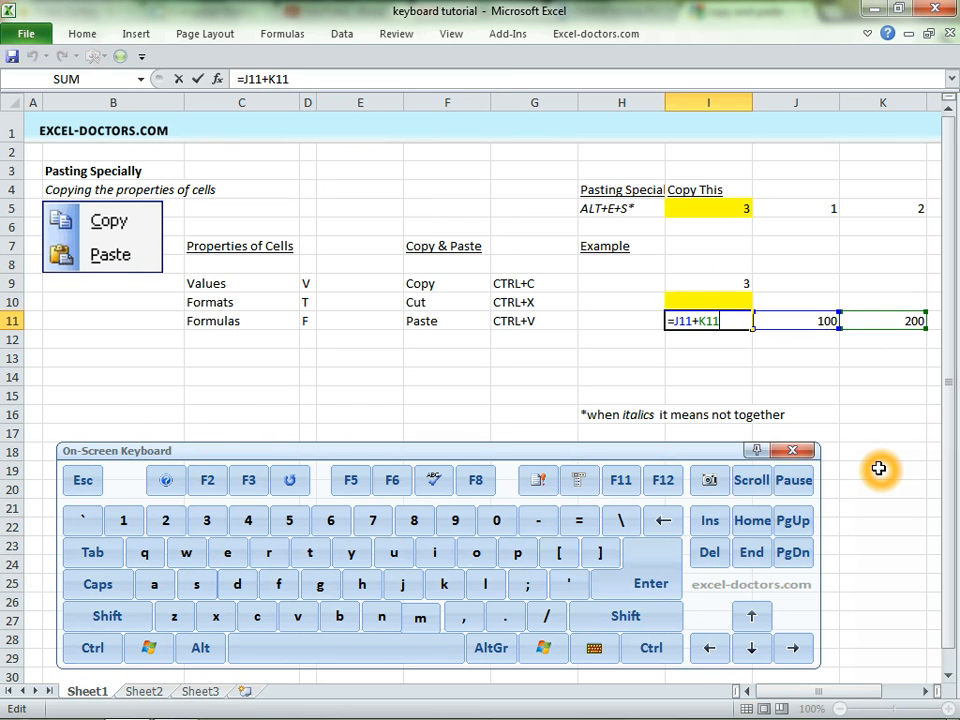
key("Escape")
Review the Values shortcut letter in D9 and the Copy, Cut and Paste shortcuts in G9:G11.
key("Up")
key("Up")
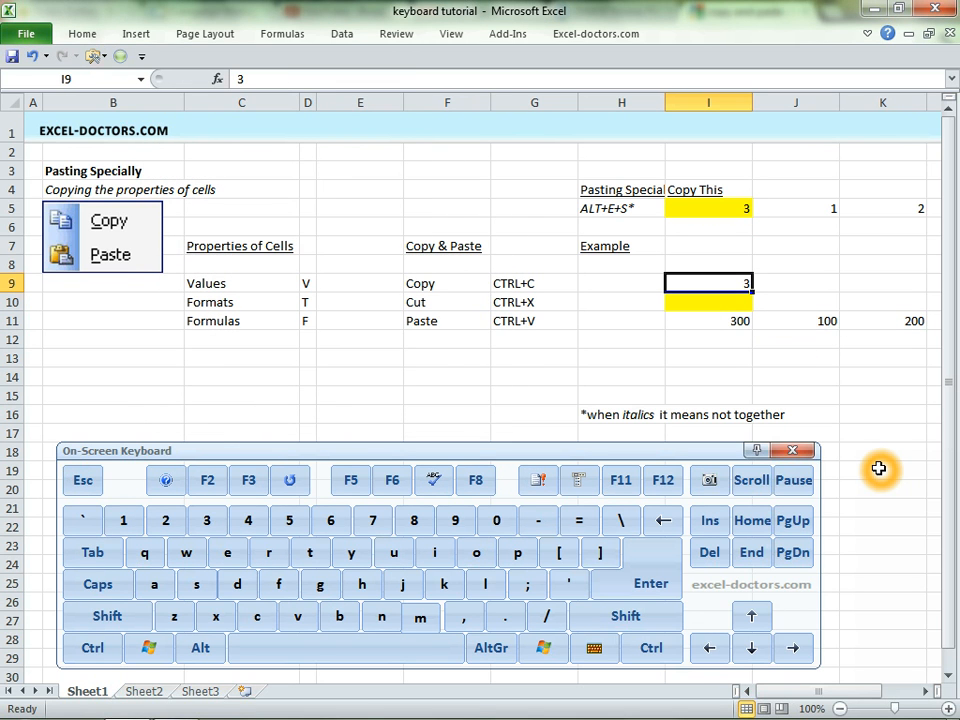
key("Left")
key("Left")
key("Left")
key("Left")
key("Left")
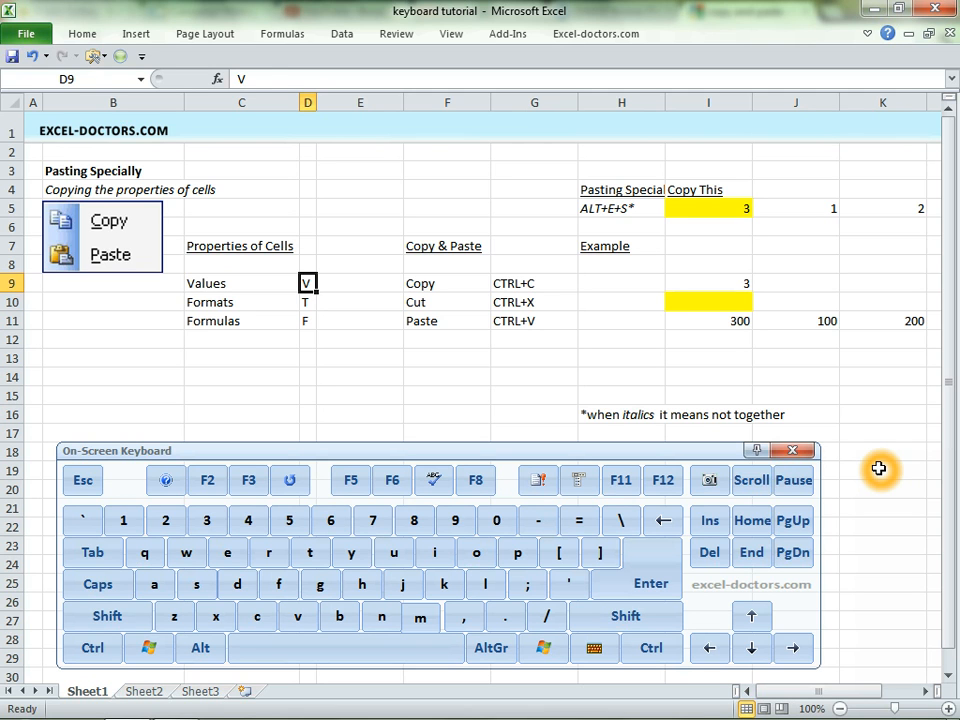
key("Right")
key("Right")
key("Right")
key("Right")
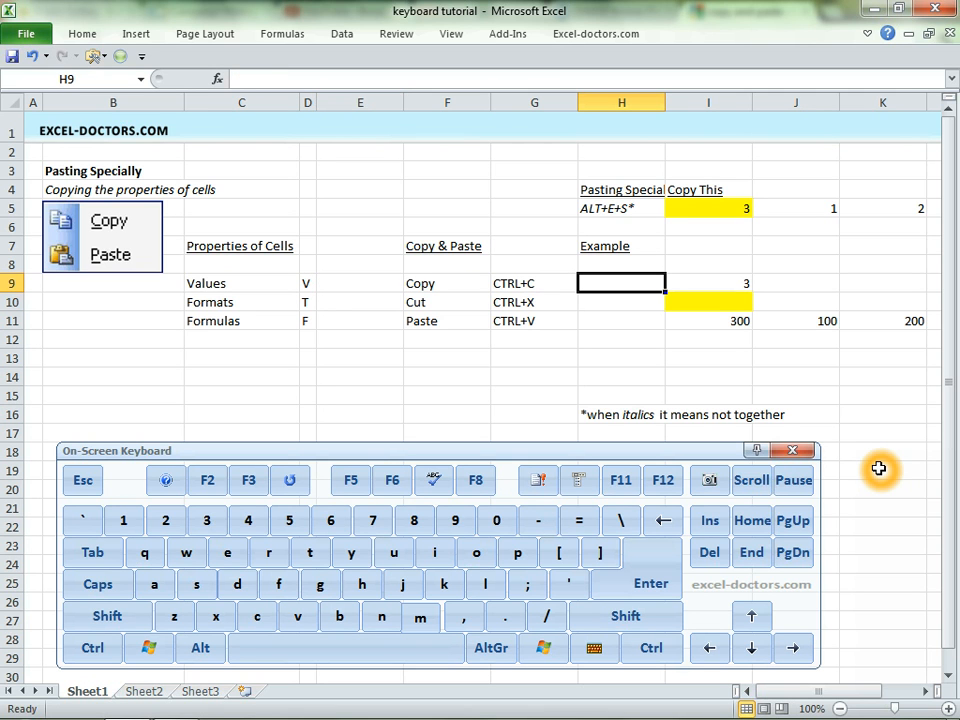
key("Left")
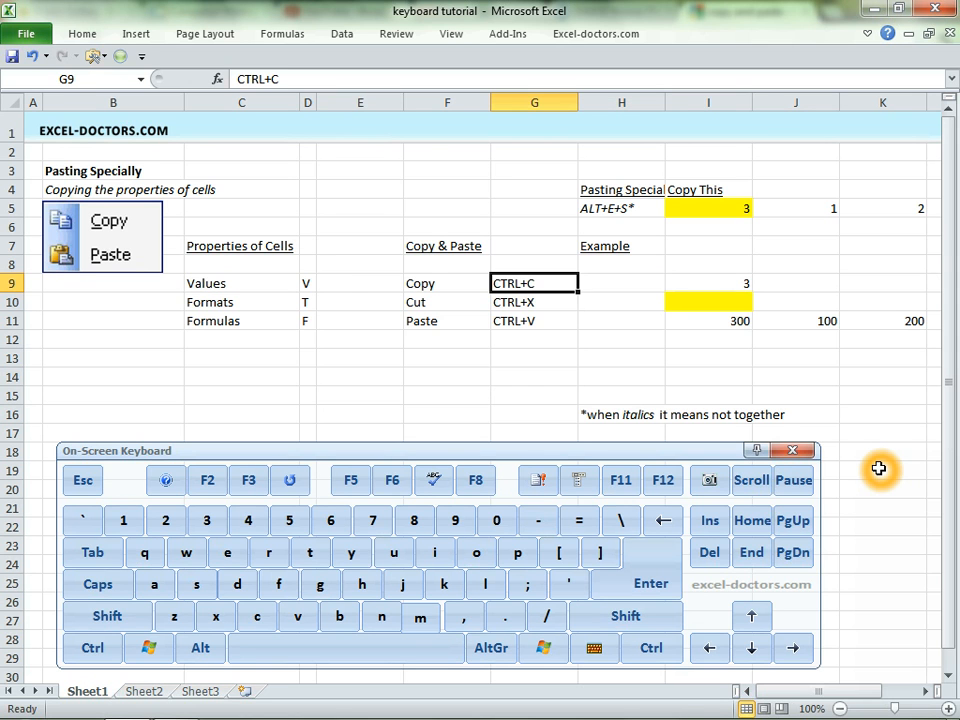
key("shift+Down")
key("shift+Down")
key("shift+Down")
key("shift+Up")
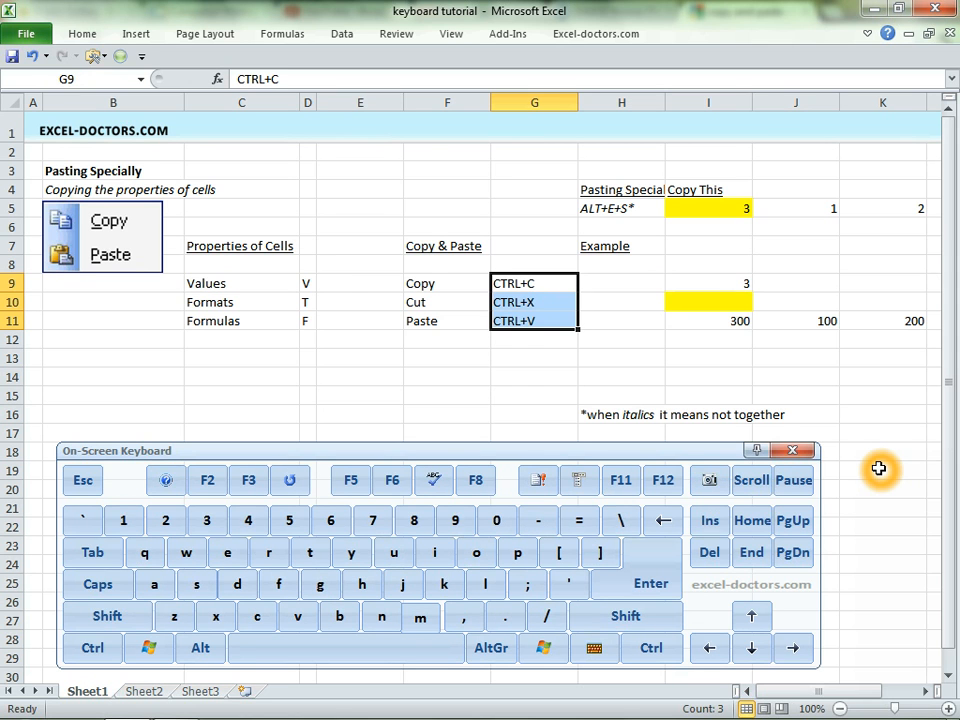
Enter 1 in H9, fill it down to H11 without formatting, and clear the filled cells.
key("Right")
type("1")
key("Return")
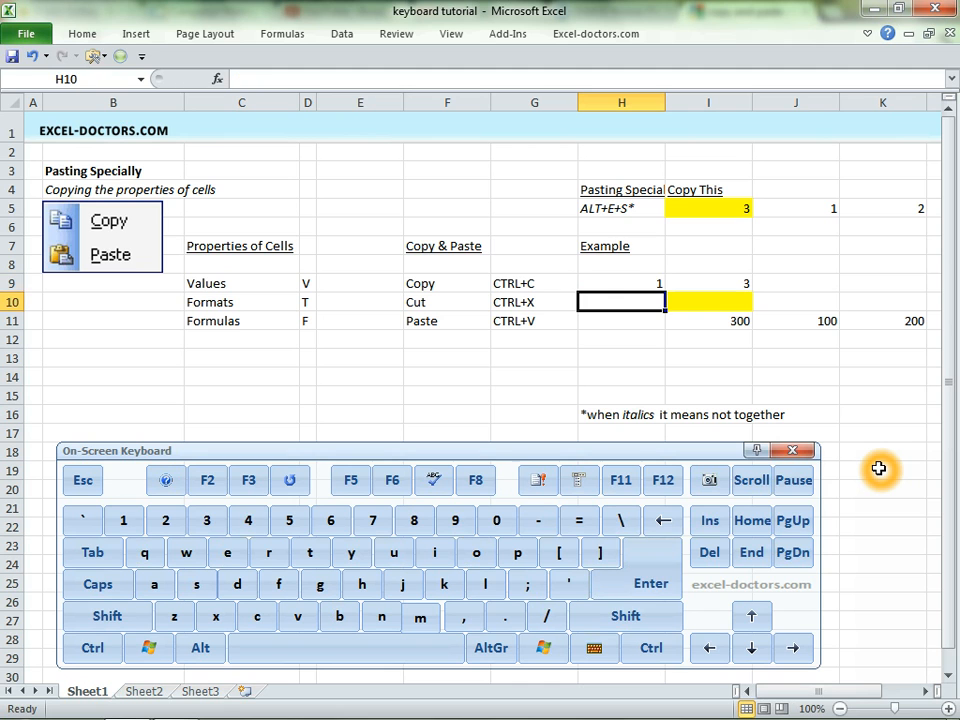
key("Up")
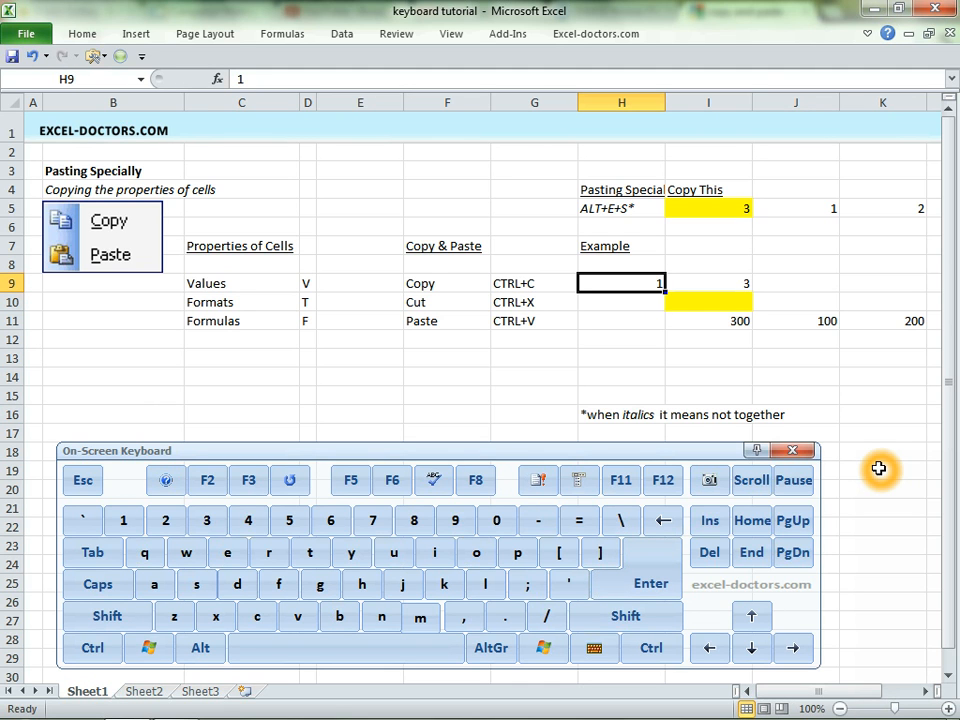
left_click(669, 294)
left_click(669, 291)
left_click_drag(666, 291, 664, 320)
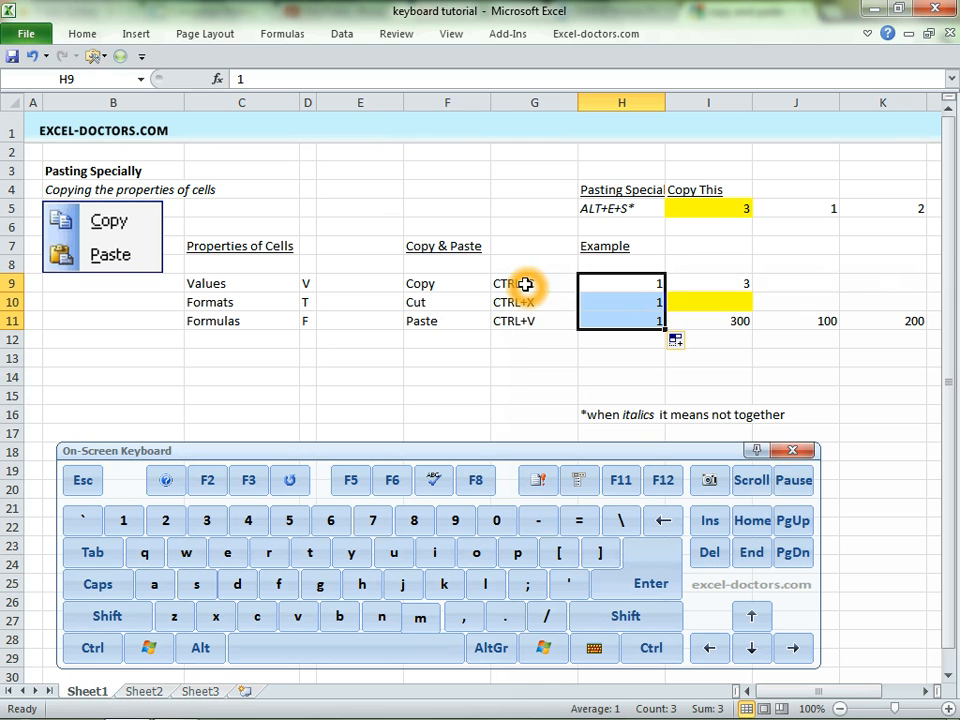
left_click(673, 341)
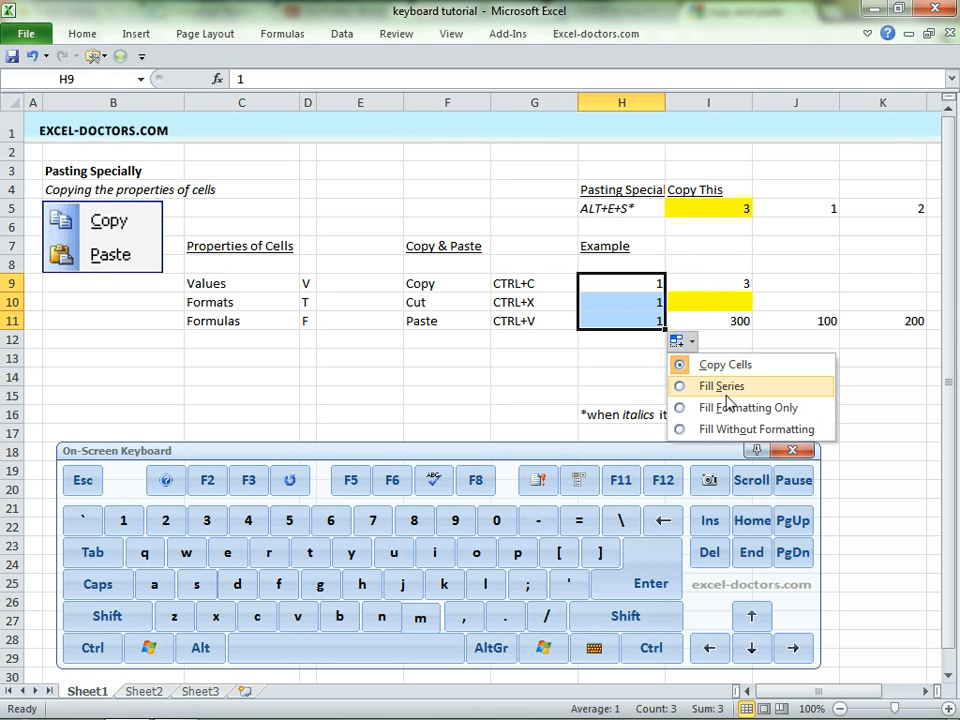
left_click(794, 430)
key("Delete")
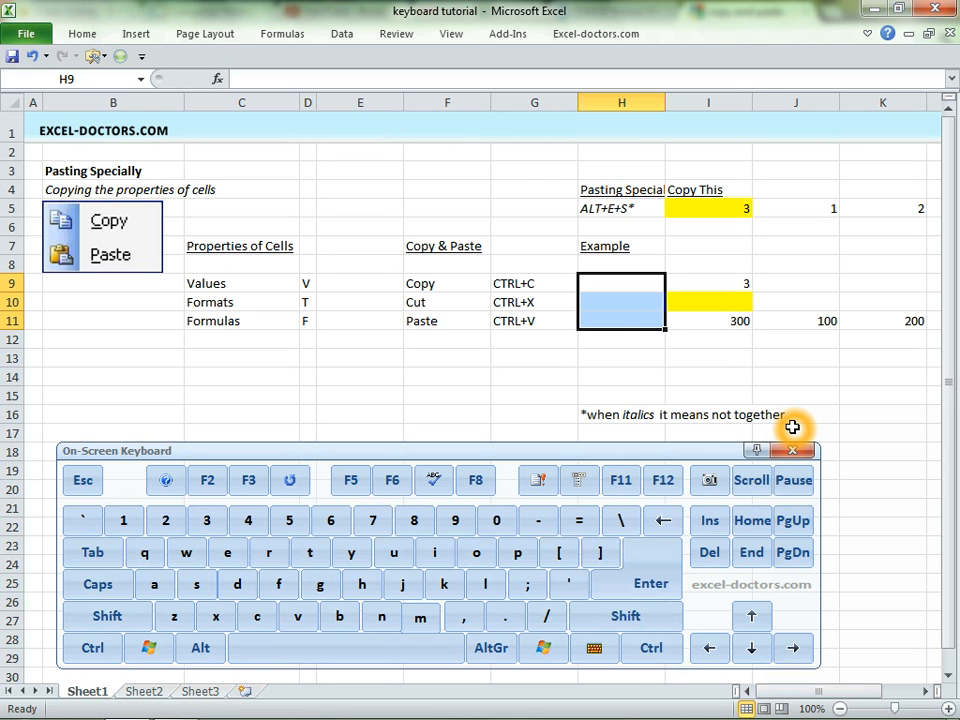
Copy I5 and paste it into I10 as Values & Source Formatting.
left_click(731, 210)
left_click(892, 401)
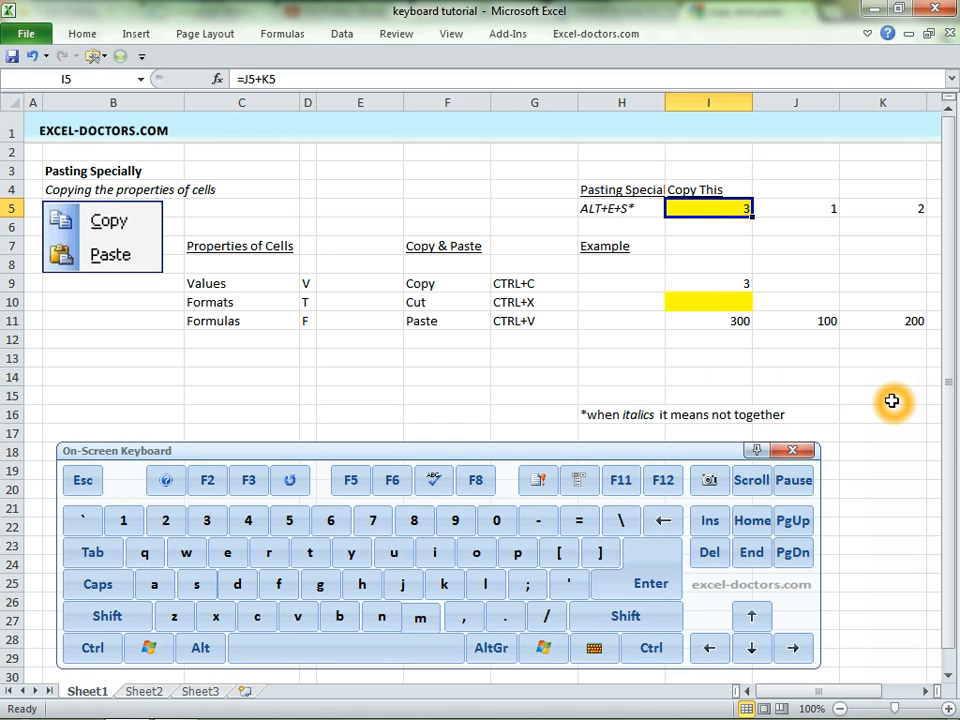
right_click(716, 206)
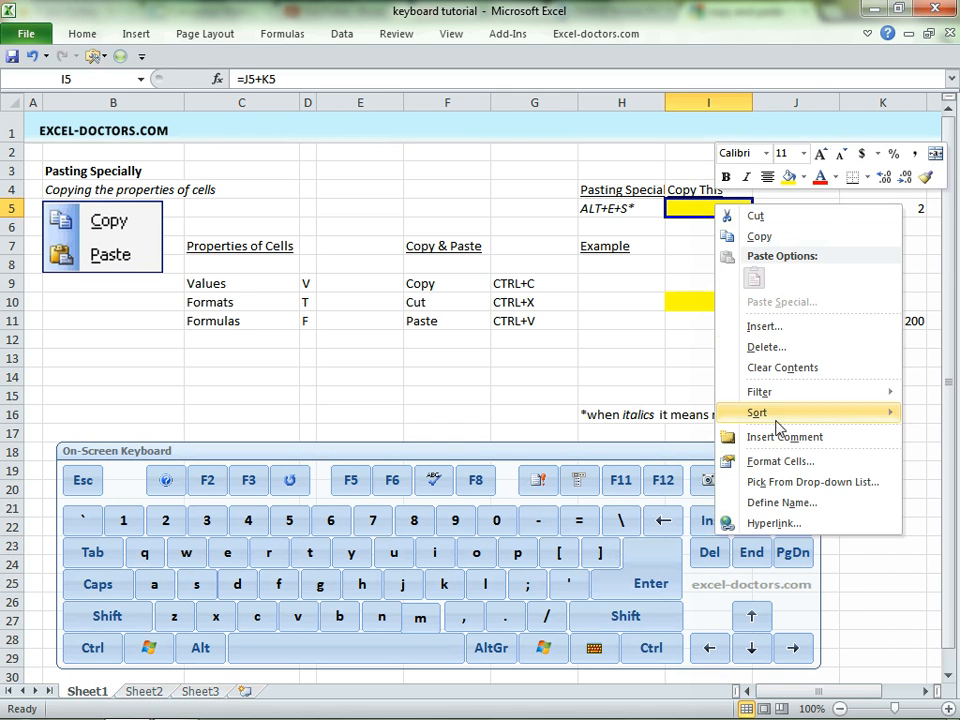
left_click(768, 238)
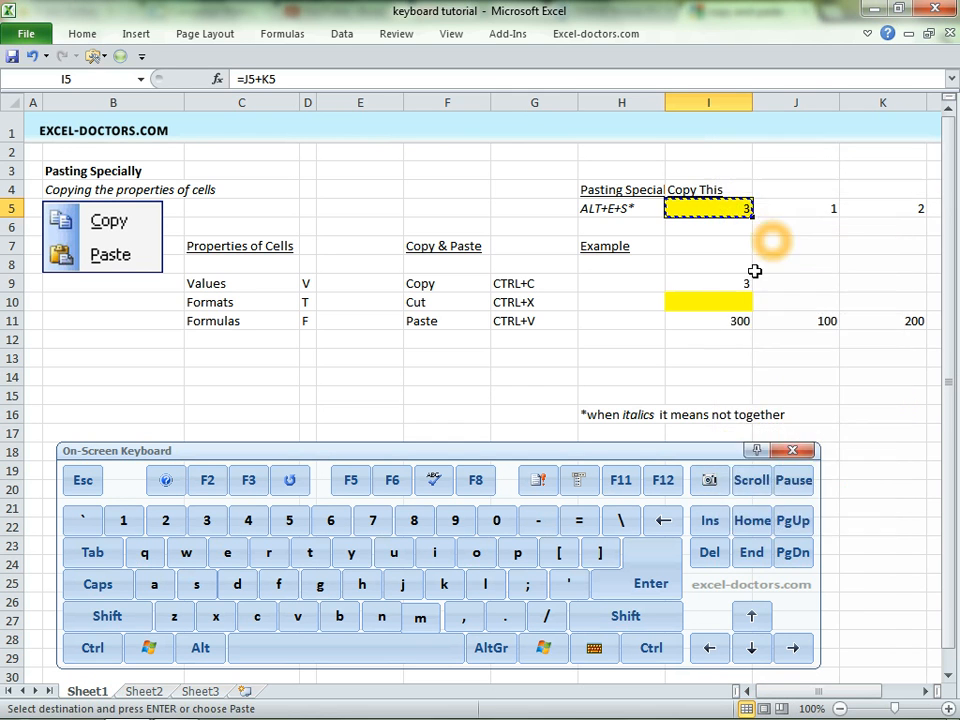
left_click(708, 300)
right_click(708, 300)
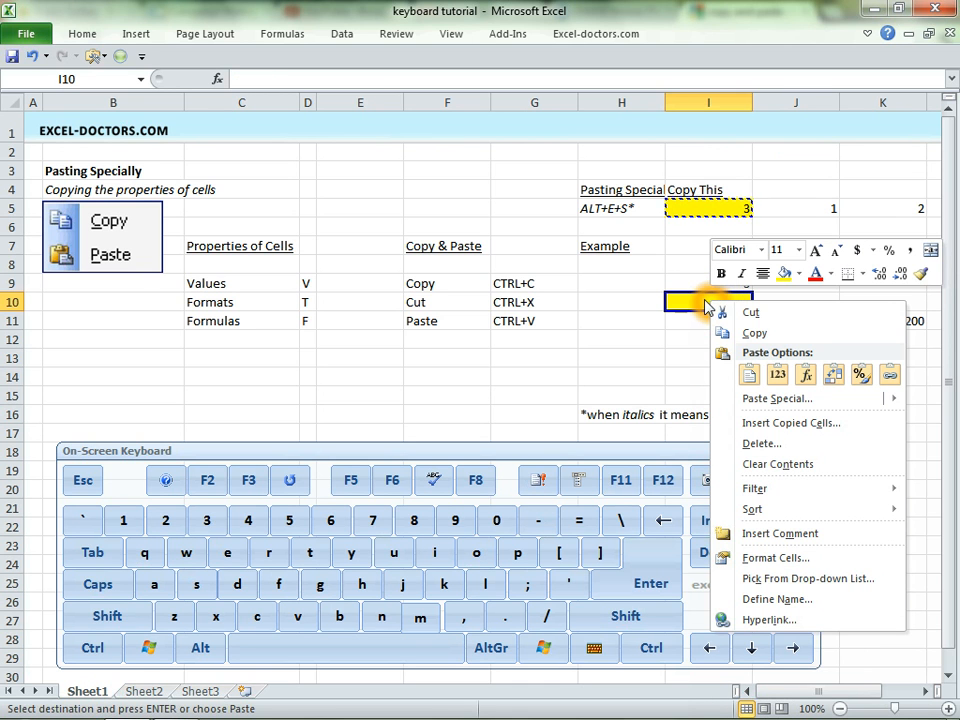
left_click(766, 400)
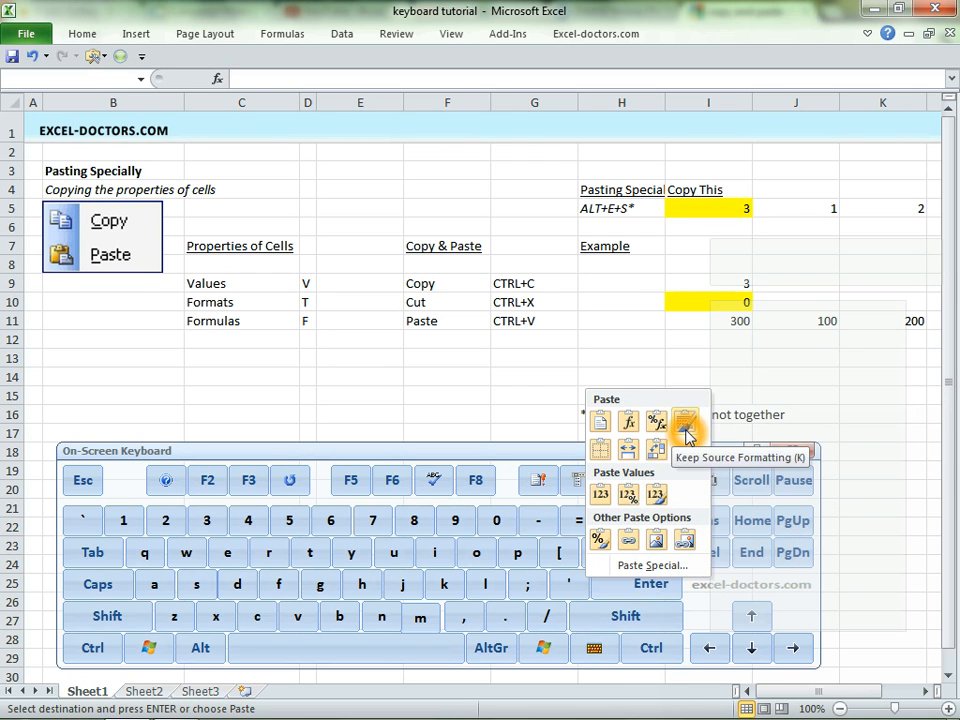
left_click(658, 496)
left_click(788, 324)
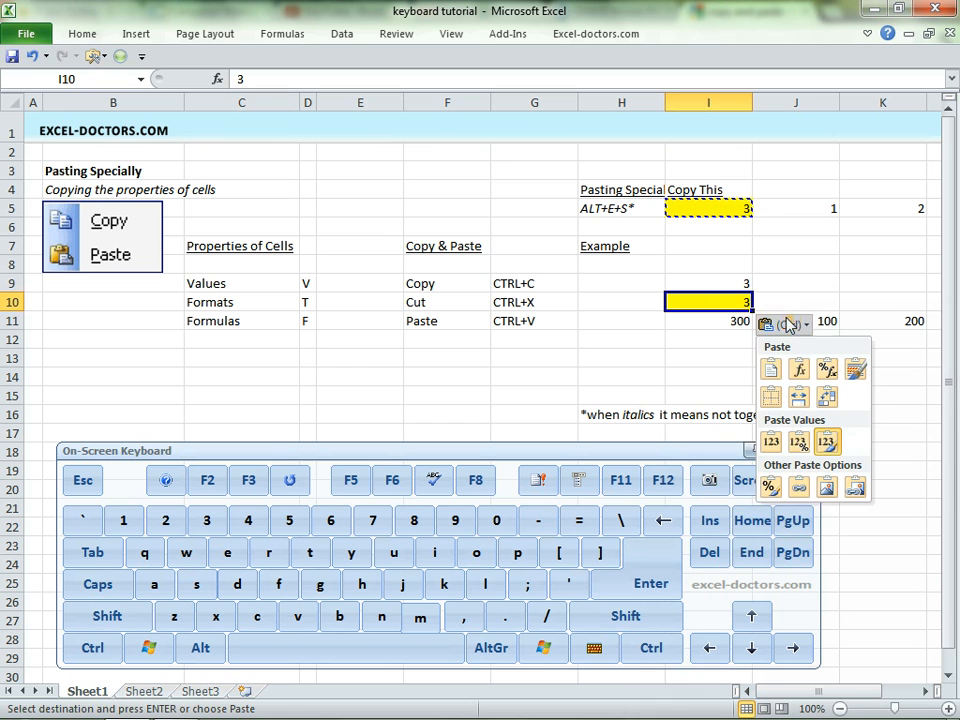
key("Escape")
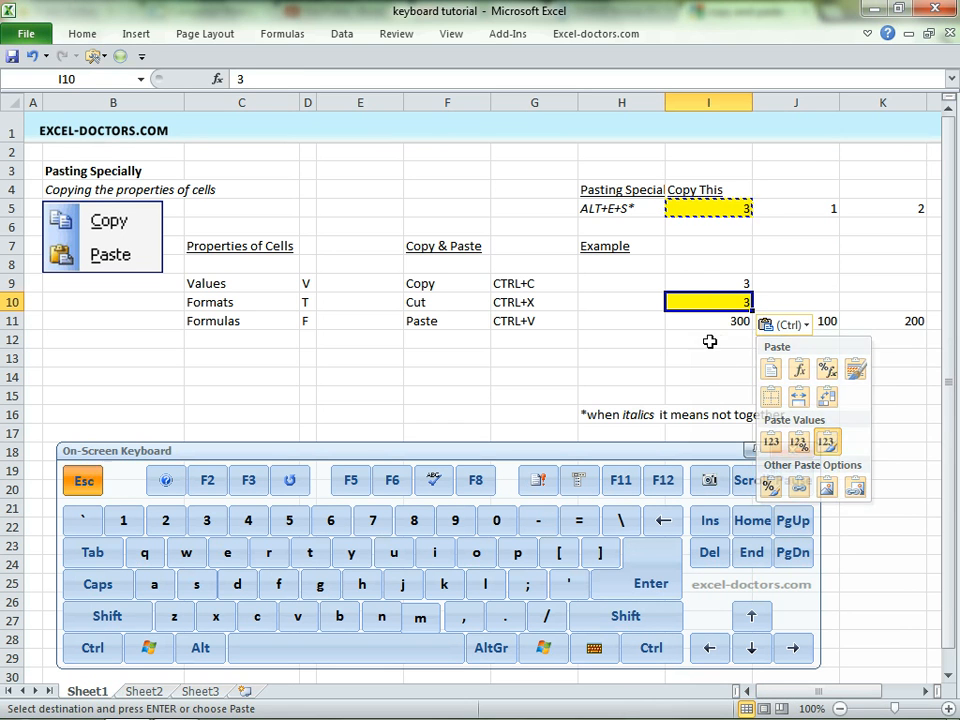
right_click(724, 207)
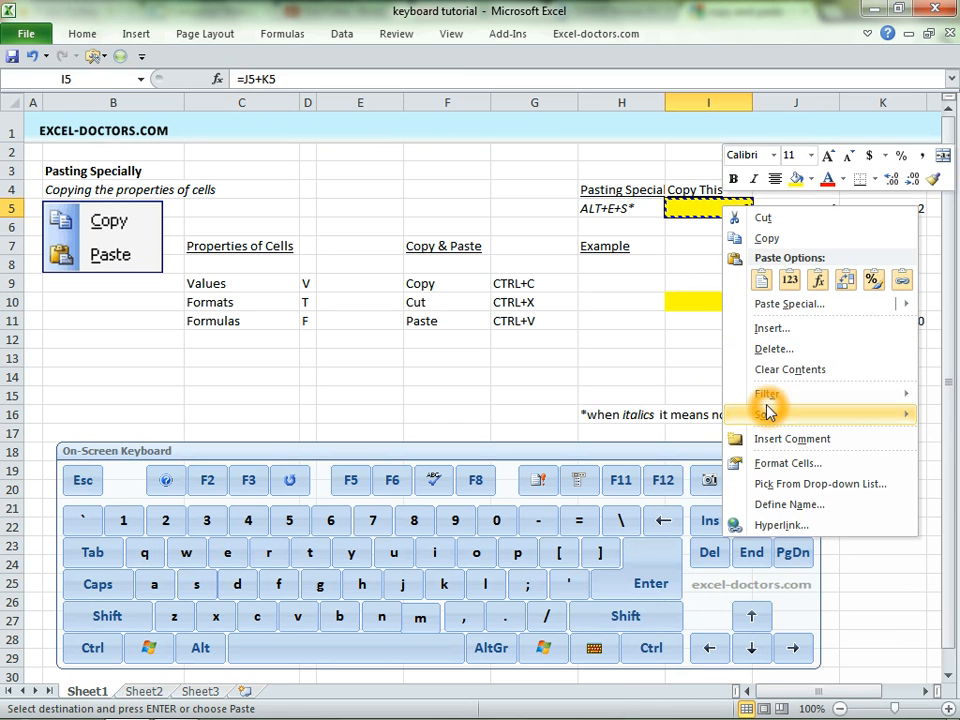
left_click(690, 339)
left_click(721, 374)
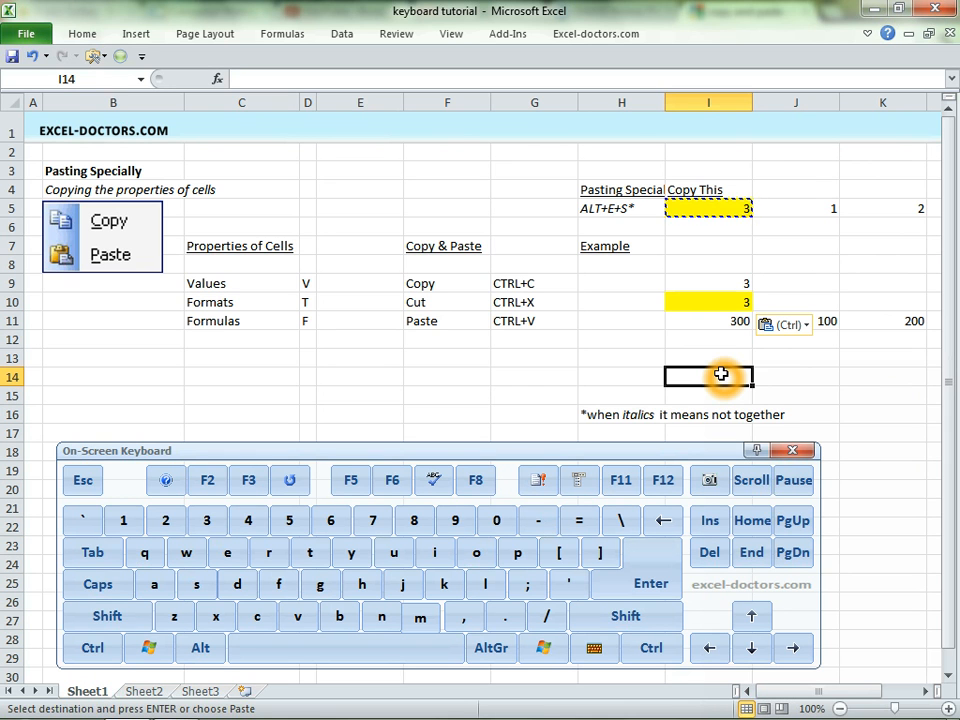
left_click(80, 33)
left_click(140, 33)
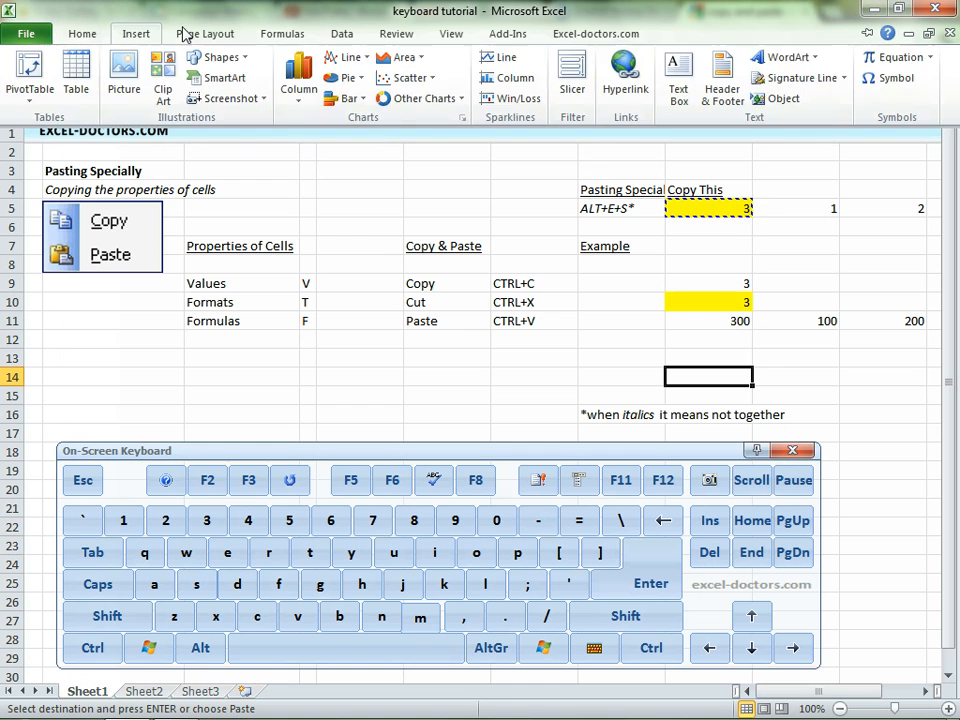
left_click(222, 34)
left_click(395, 35)
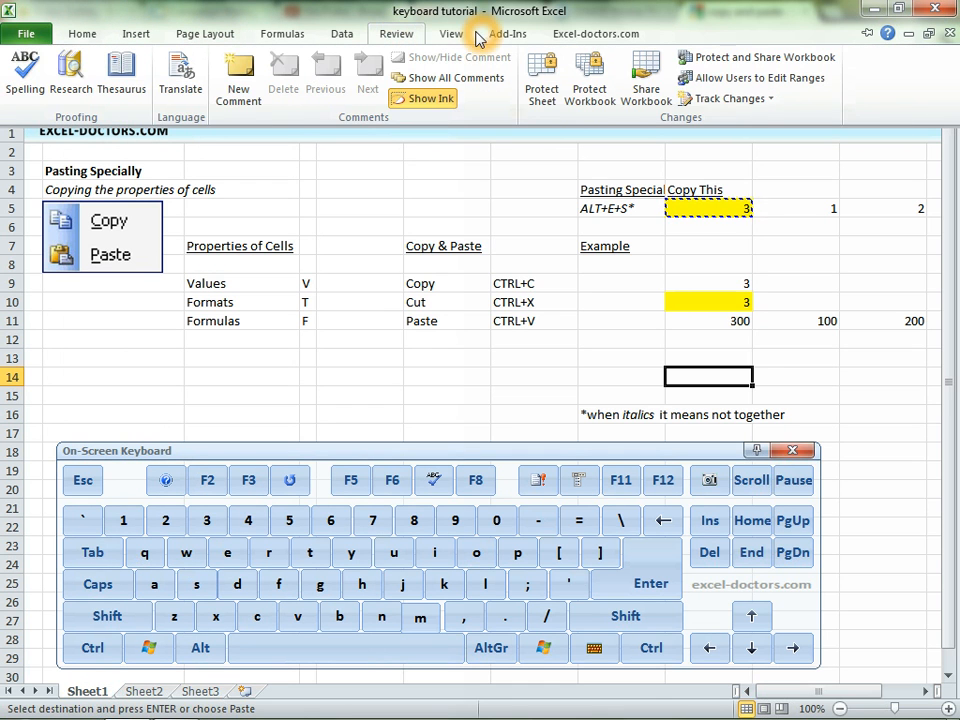
left_click(451, 34)
left_click(678, 253)
left_click(729, 207)
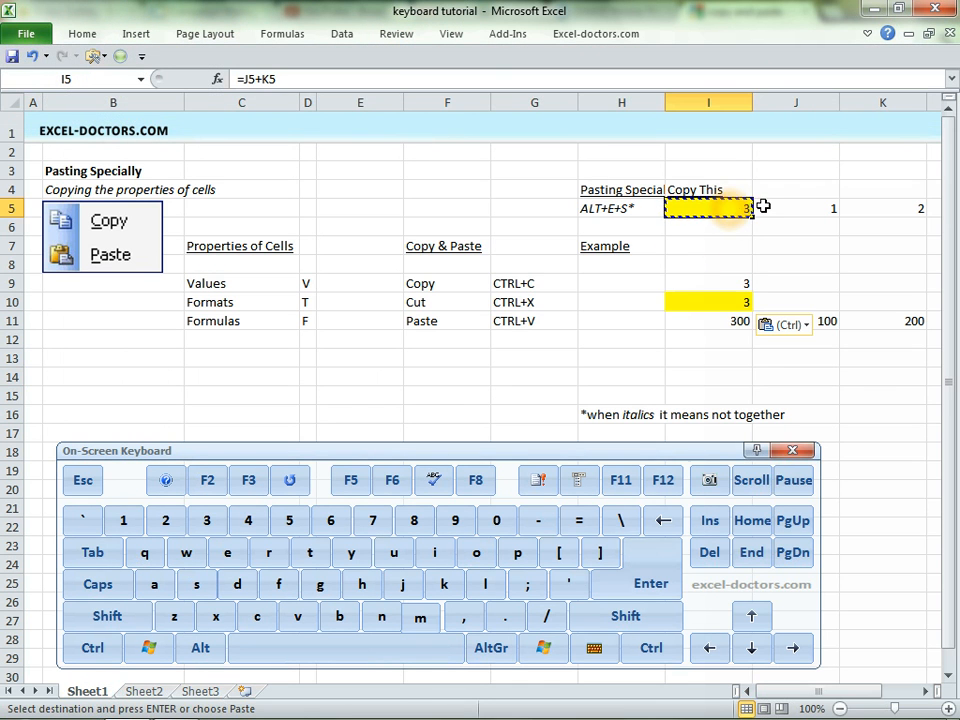
key("ctrl+c")
key("Down")
key("Down")
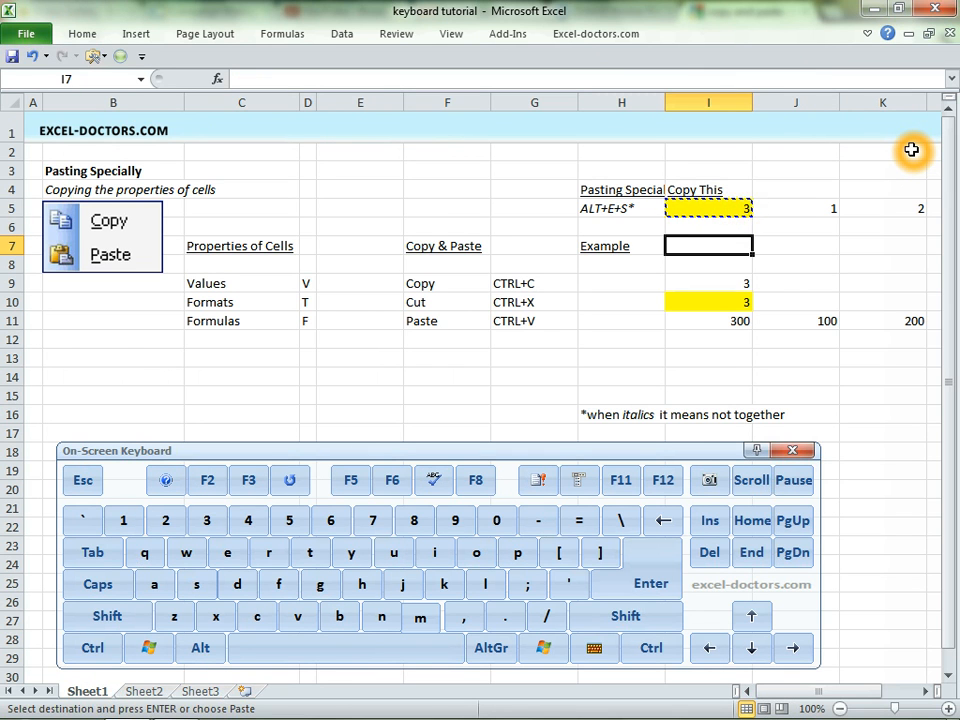
key("Down")
key("Down")
key("Down")
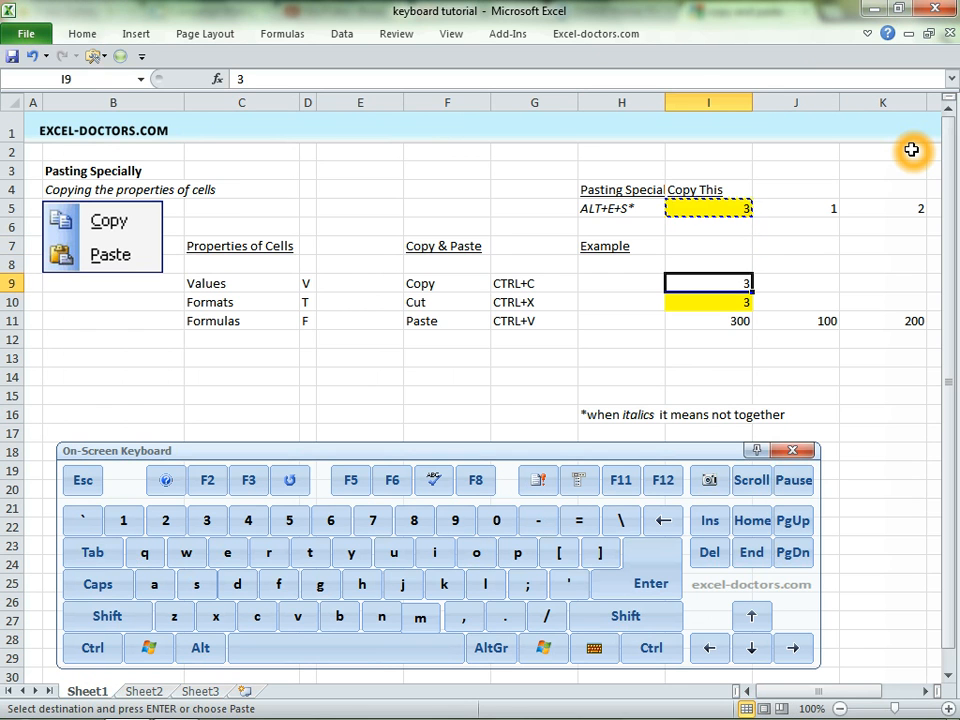
Clear the contents of the example range C2:K16.
left_click(229, 153)
left_click_drag(229, 153, 921, 414)
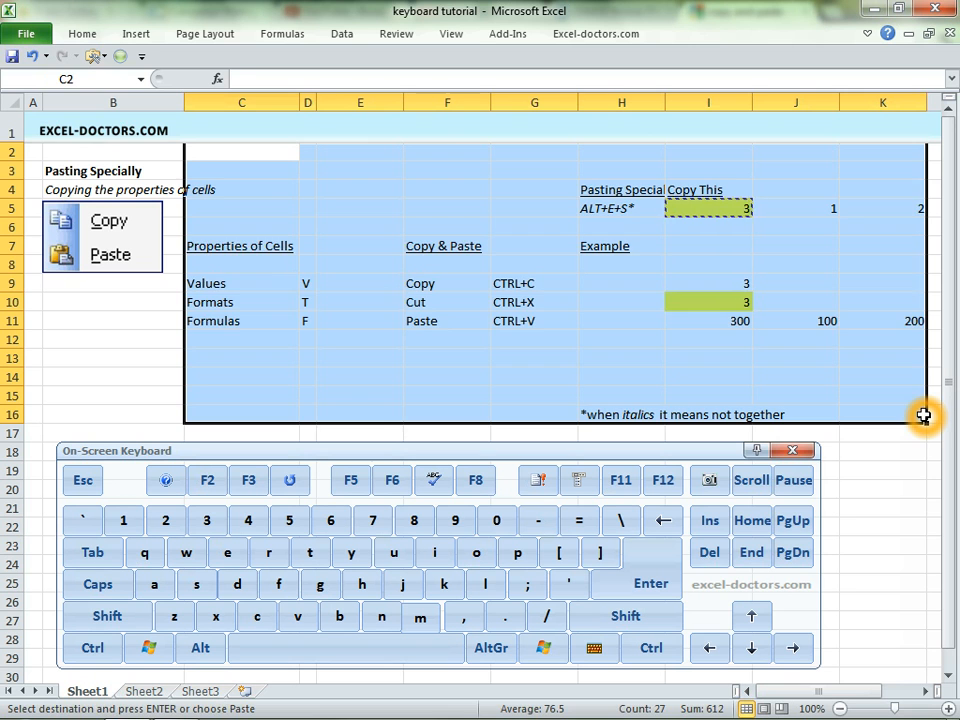
key("Down")
Copy the empty cell I3 and paste it over I4:I10.
key("Right")
key("Right")
key("Right")
key("Right")
key("Right")
key("Right")
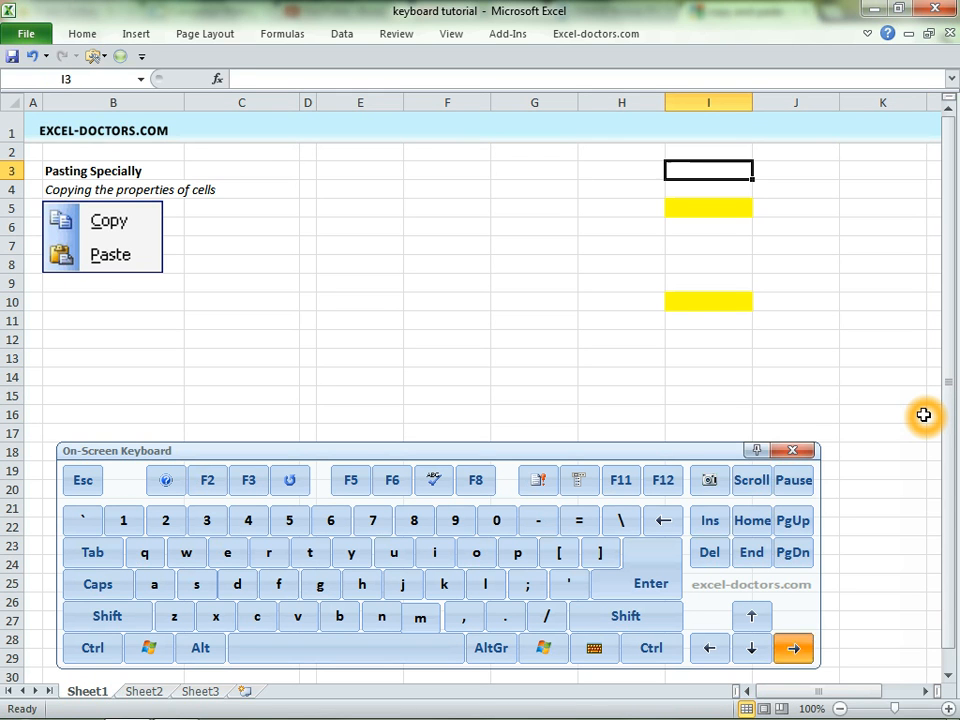
key("ctrl+c")
key("shift+Down")
key("shift+Down")
key("shift+Down")
key("shift+Down")
key("shift+Down")
key("shift+Down")
key("shift+Down")
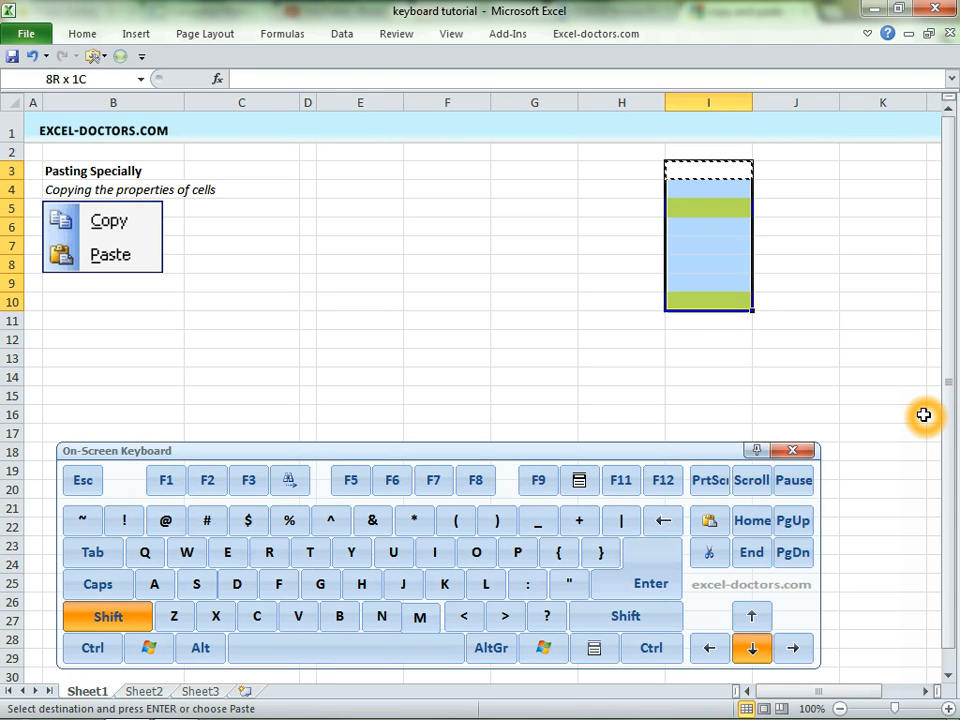
key("ctrl+v")
Enter 1 in cell F6.
key("Left")
key("Left")
key("Left")
key("Left")
key("Down")
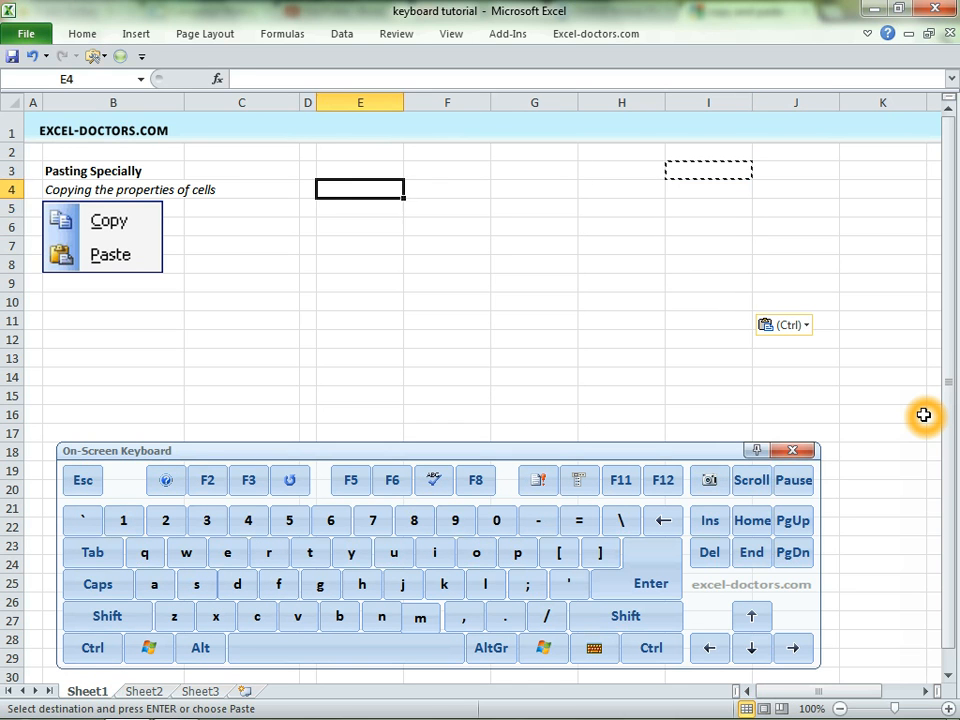
key("Right")
key("Down")
key("Down")
type("1")
key("Return")
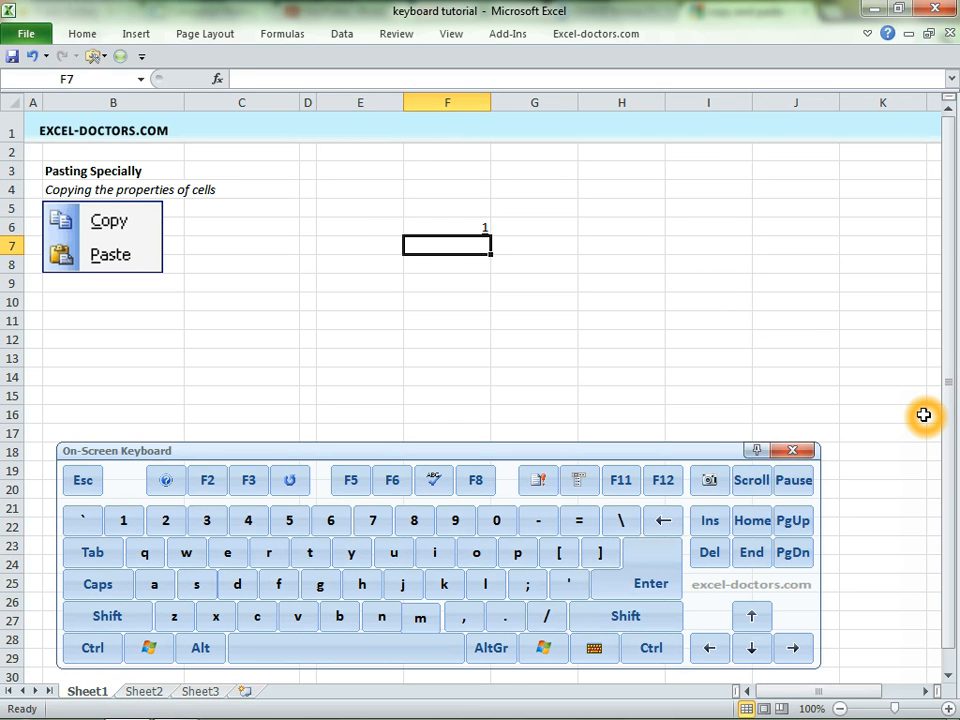
Enter 500 in cell H6.
key("Up")
key("Right")
key("Right")
key("Right")
key("Left")
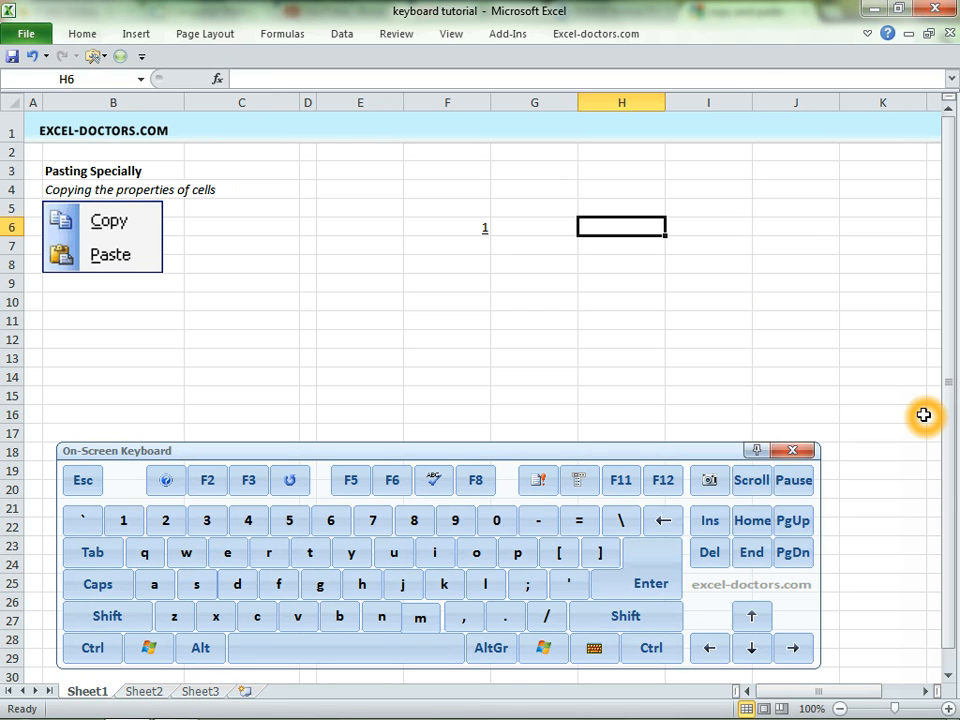
type("500")
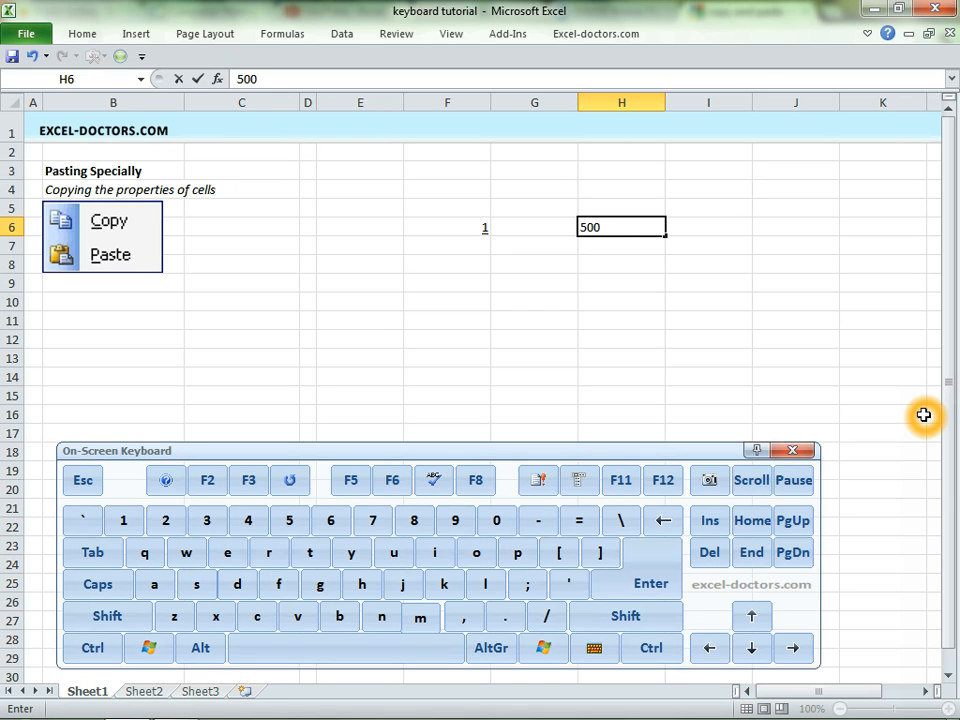
key("Return")
Change the value in F6 to 2.
key("Up")
key("Left")
key("Left")
type("2")
key("Return")
Copy cell F6.
key("Down")
key("Down")
key("Up")
key("Up")
key("Up")
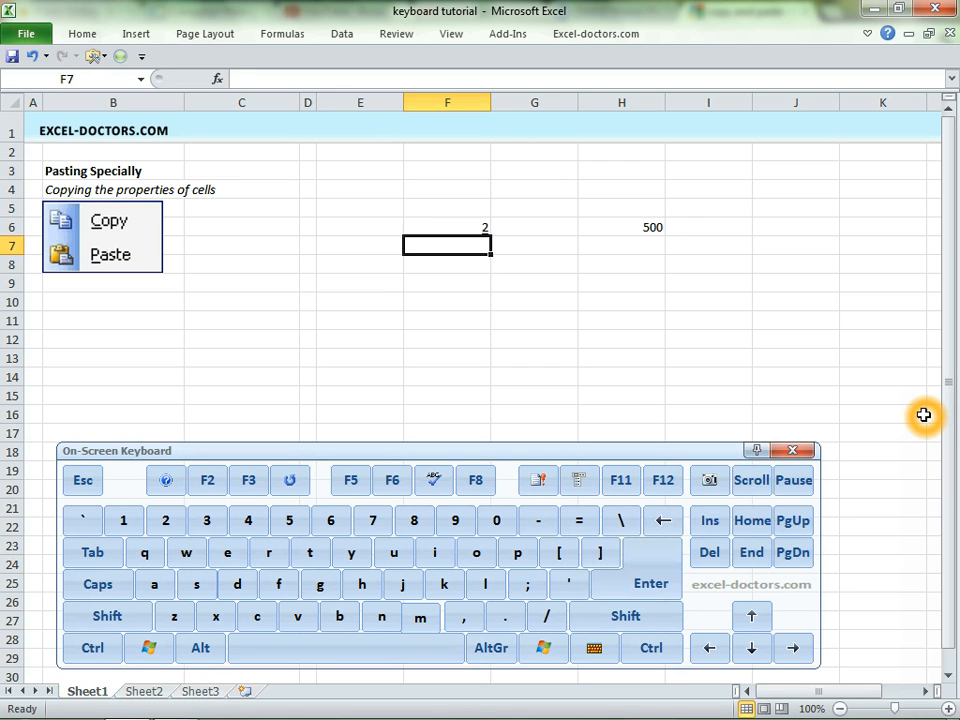
key("Down")
key("Up")
key("Right")
key("Right")
key("Right")
key("Left")
key("Left")
key("Left")
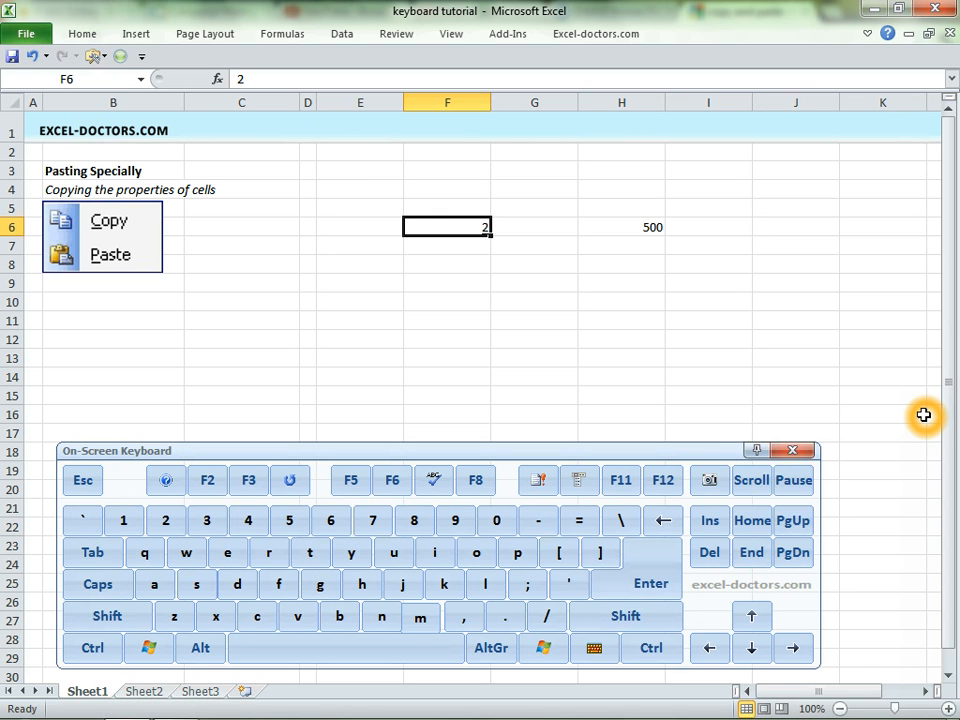
key("ctrl+c")
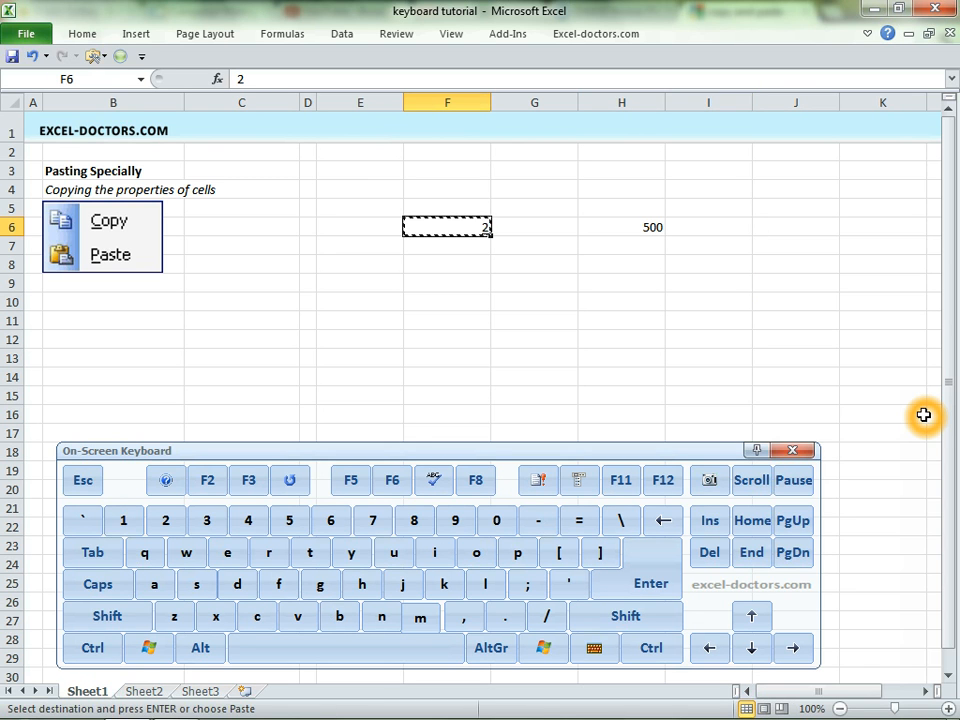
key("Right")
key("Right")
key("alt")
key("e")
key("s")
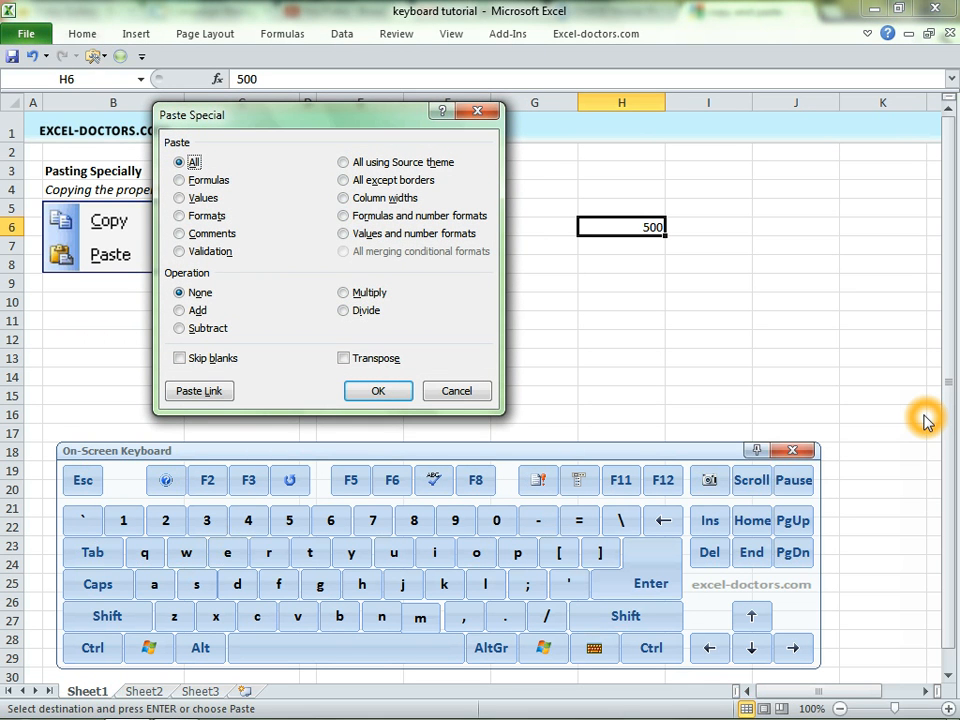
mouse_move(316, 117)
left_mouse_down()
mouse_move(324, 136)
mouse_move(312, 124)
left_mouse_up()
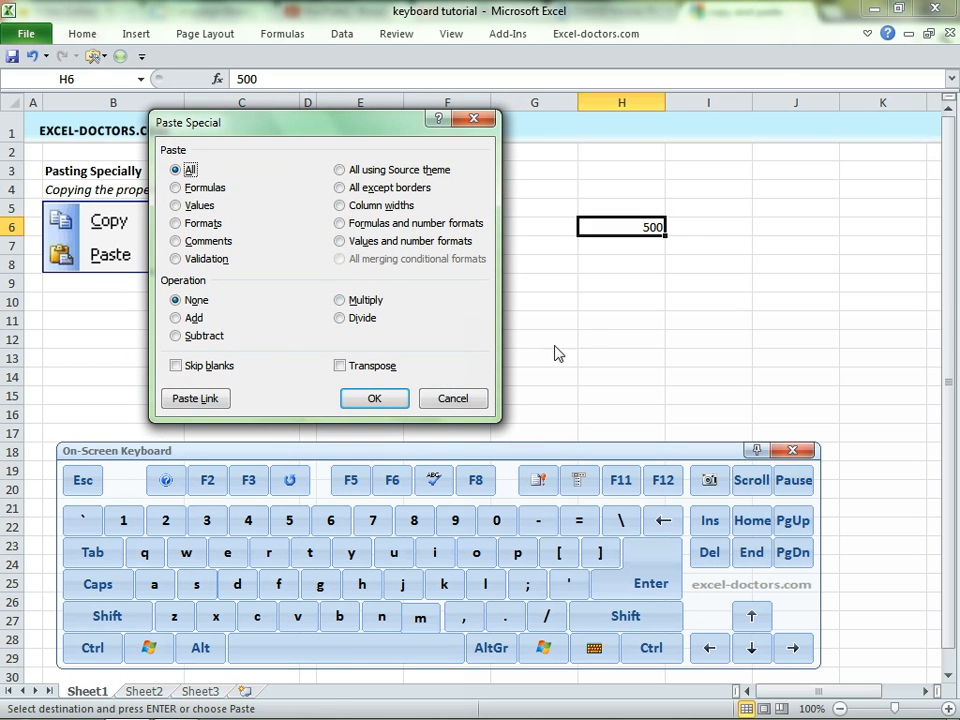
key("Escape")
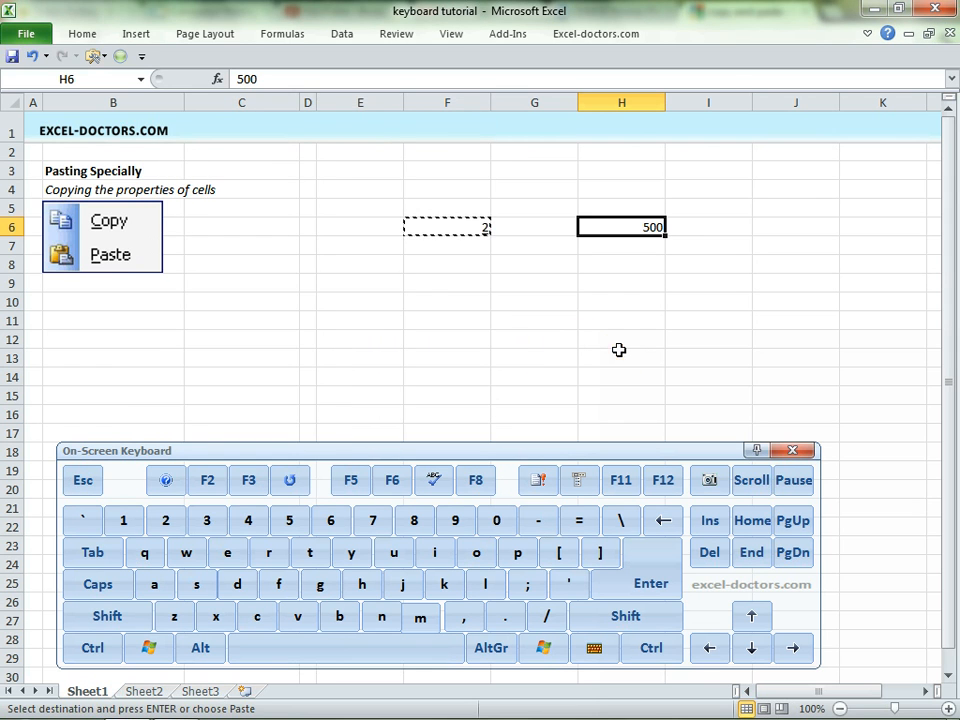
Paste Special the copied F6 into H6 using the Multiply operation.
key("alt")
key("e")
key("s")
key("m")
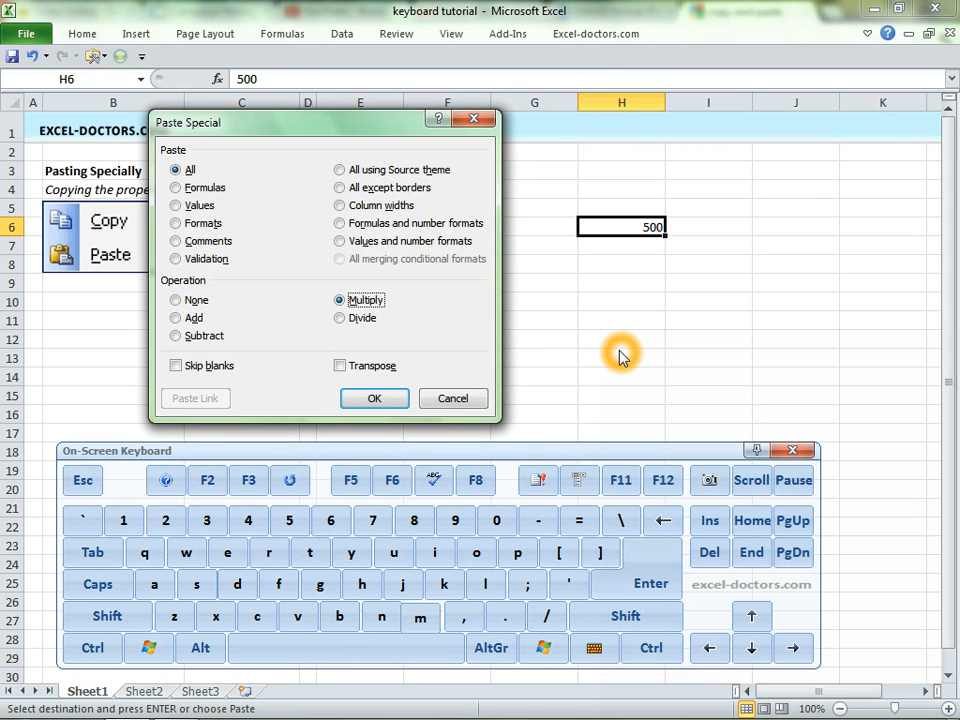
key("Return")
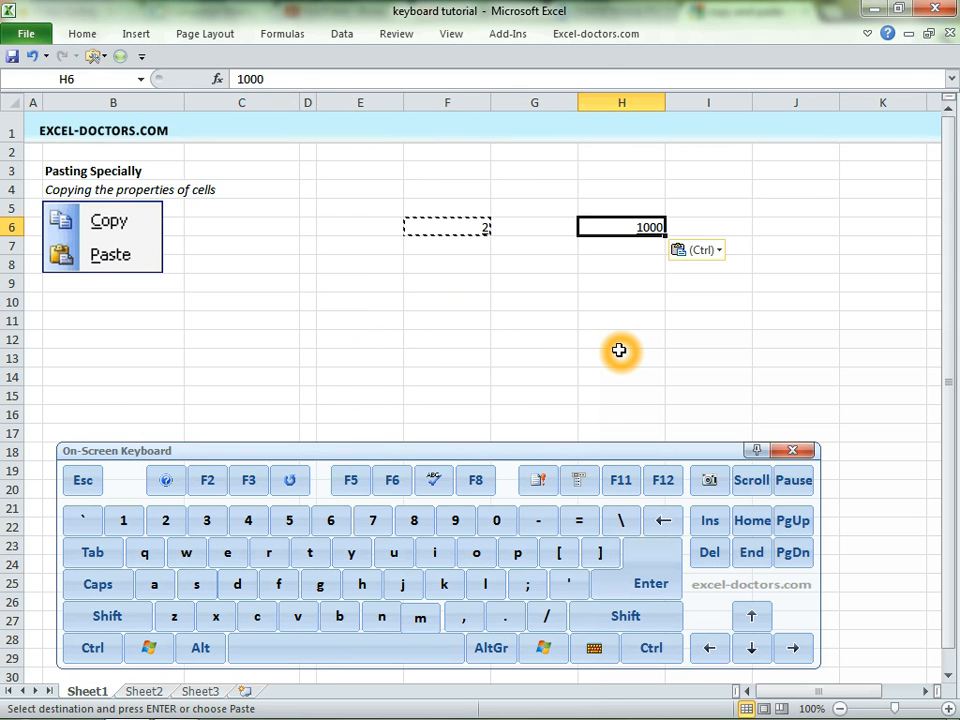
Enter 3 in F6 and copy the cell.
key("Left")
key("Left")
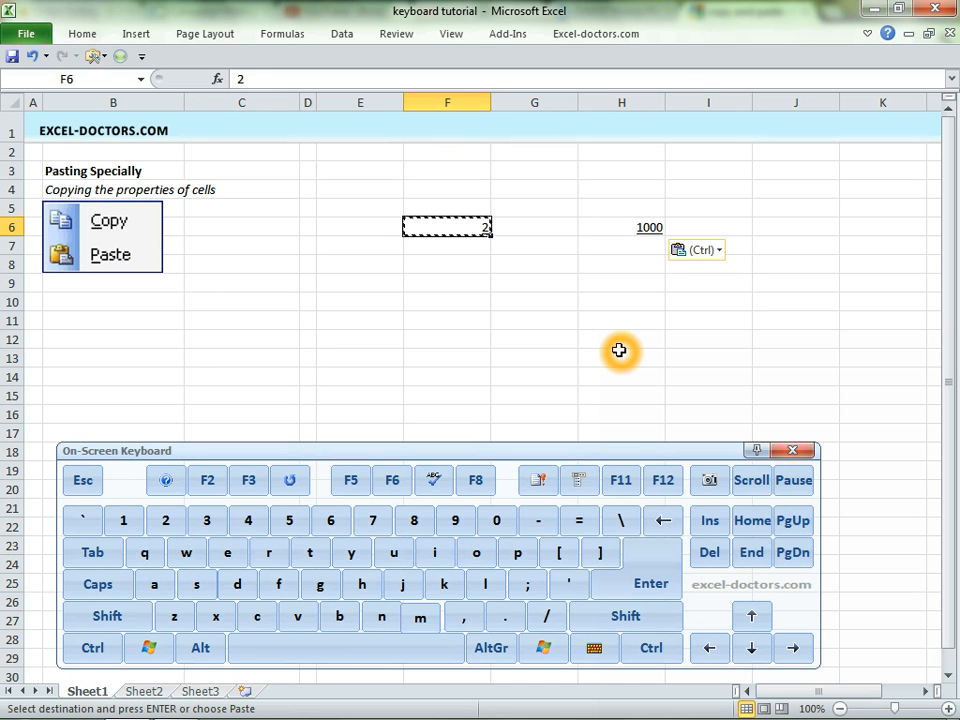
type("3")
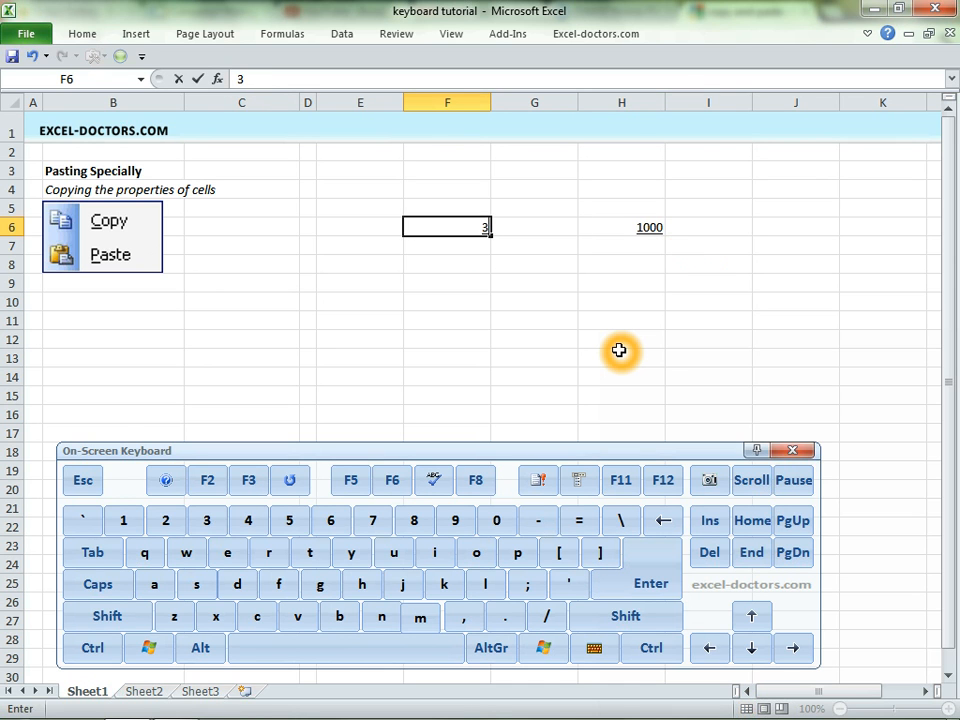
key("Return")
key("Up")
key("ctrl+c")
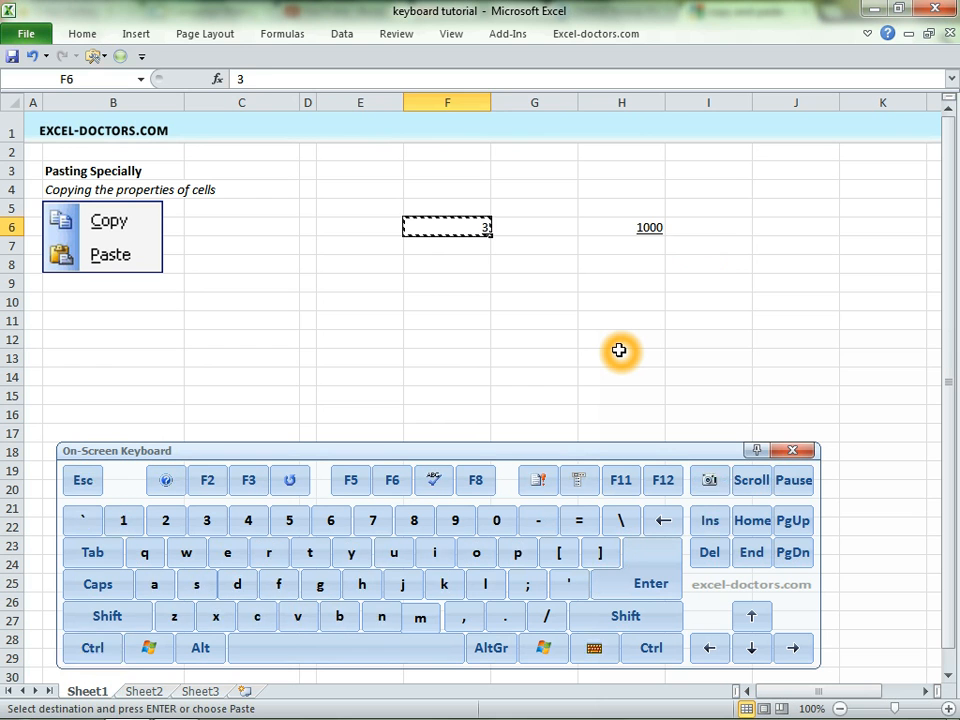
Multiply H6 by the copied F6 value again with Paste Special Multiply.
key("Right")
key("Right")
key("alt")
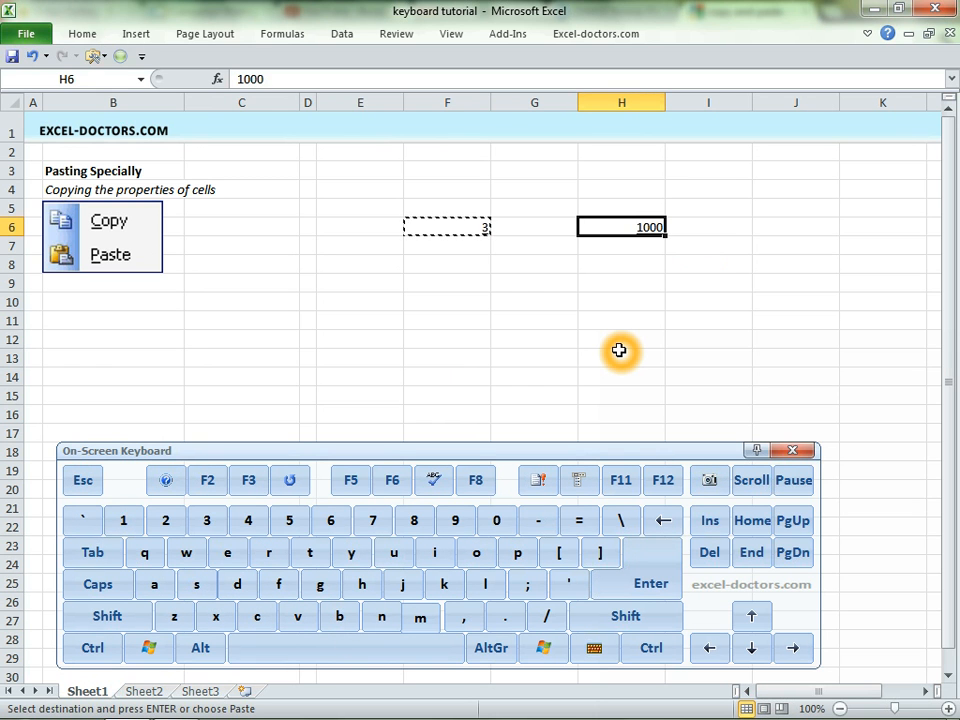
key("e")
key("s")
key("m")
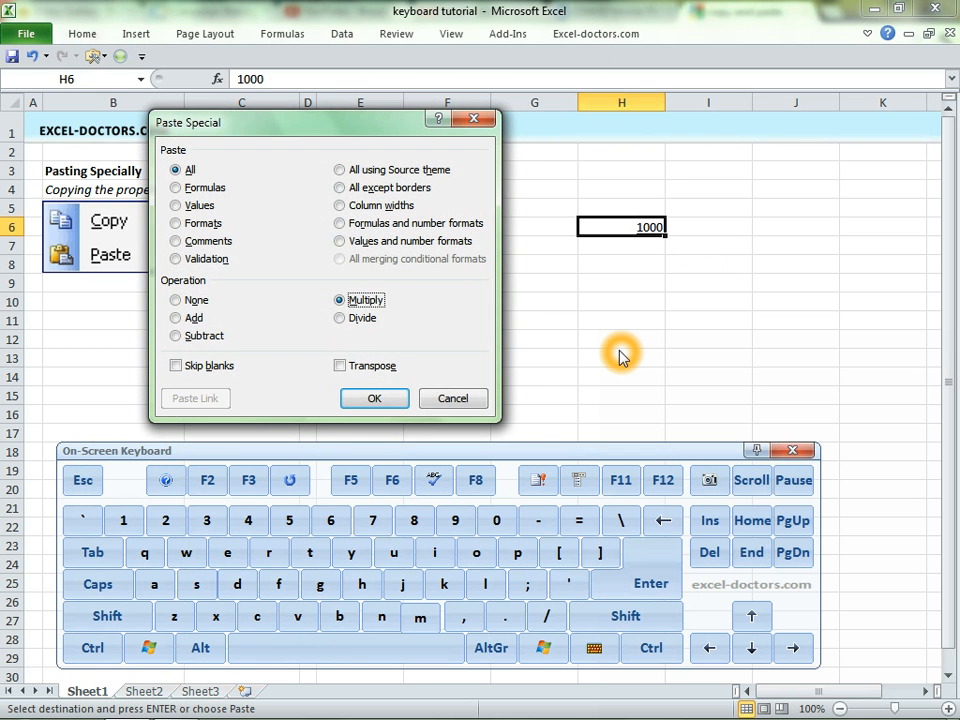
key("Return")
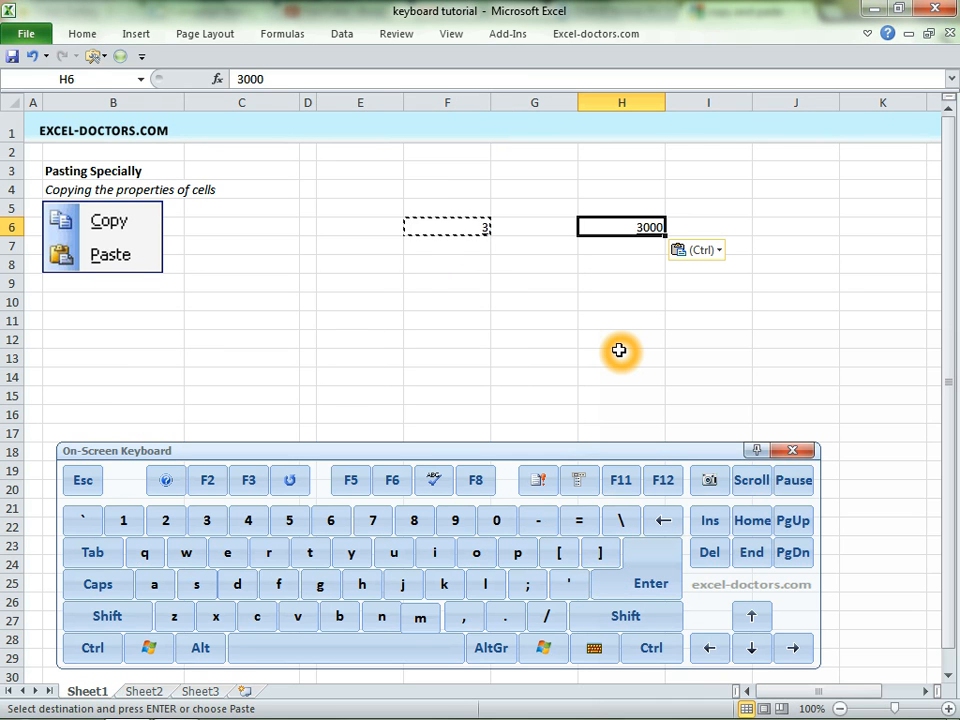
Open Paste Special for H6, try the Values, Multiply, Divide, Add and Subtract options, and cancel.
key("Left")
key("Left")
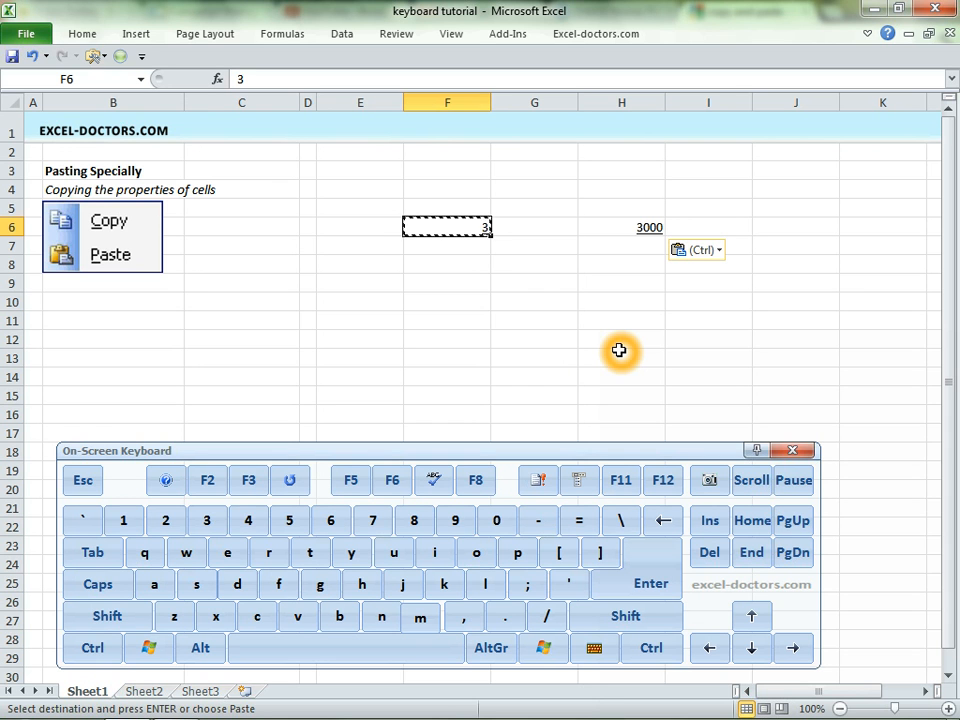
key("ctrl")
key("Right")
key("Right")
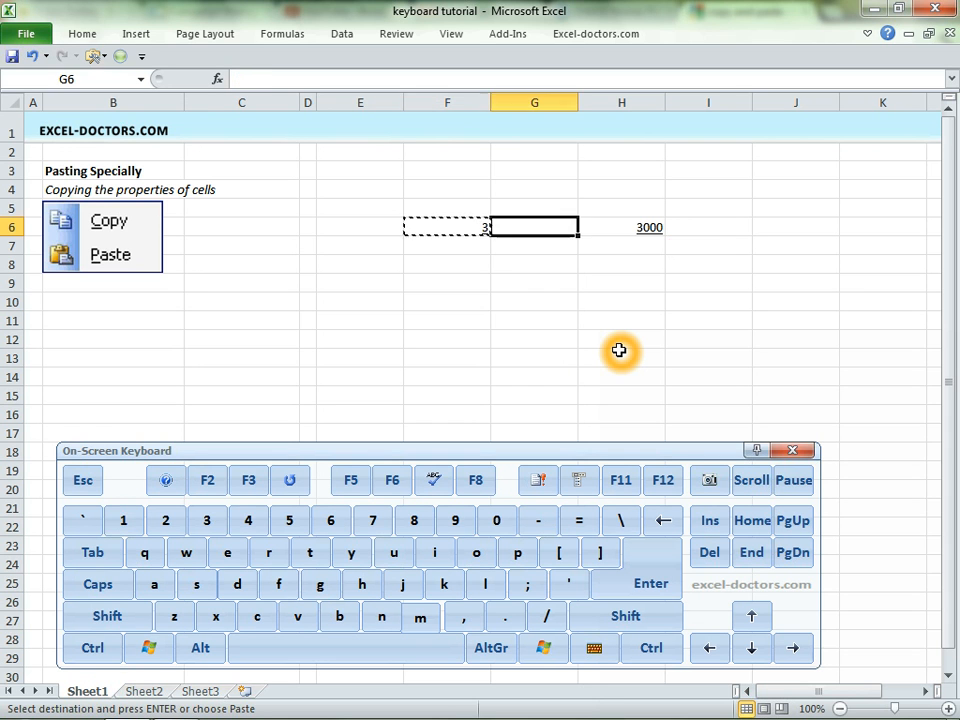
key("alt")
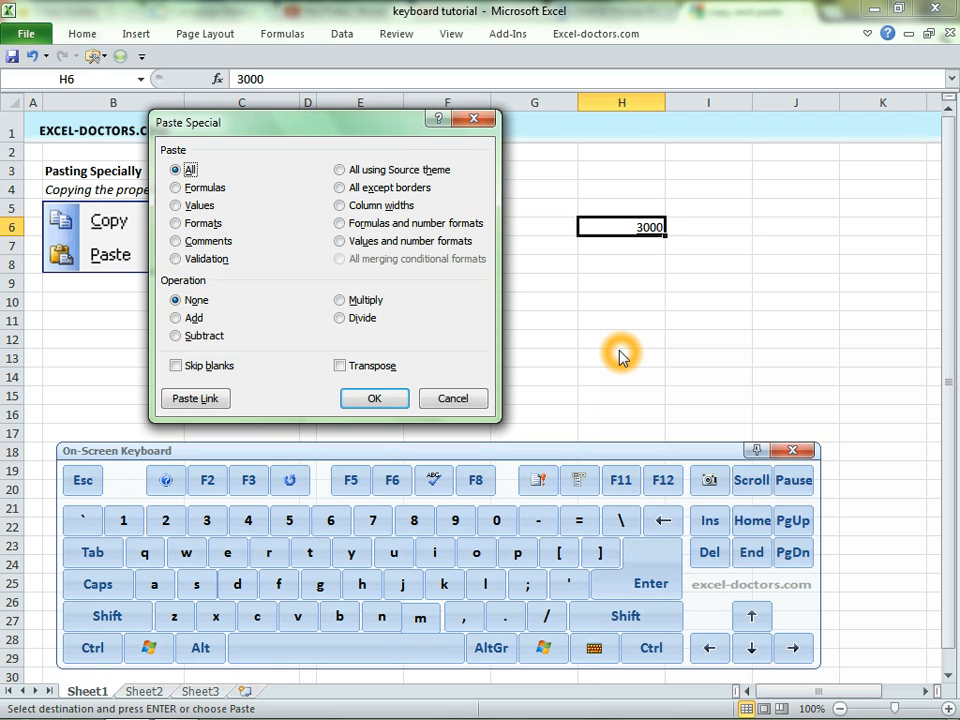
key("v")
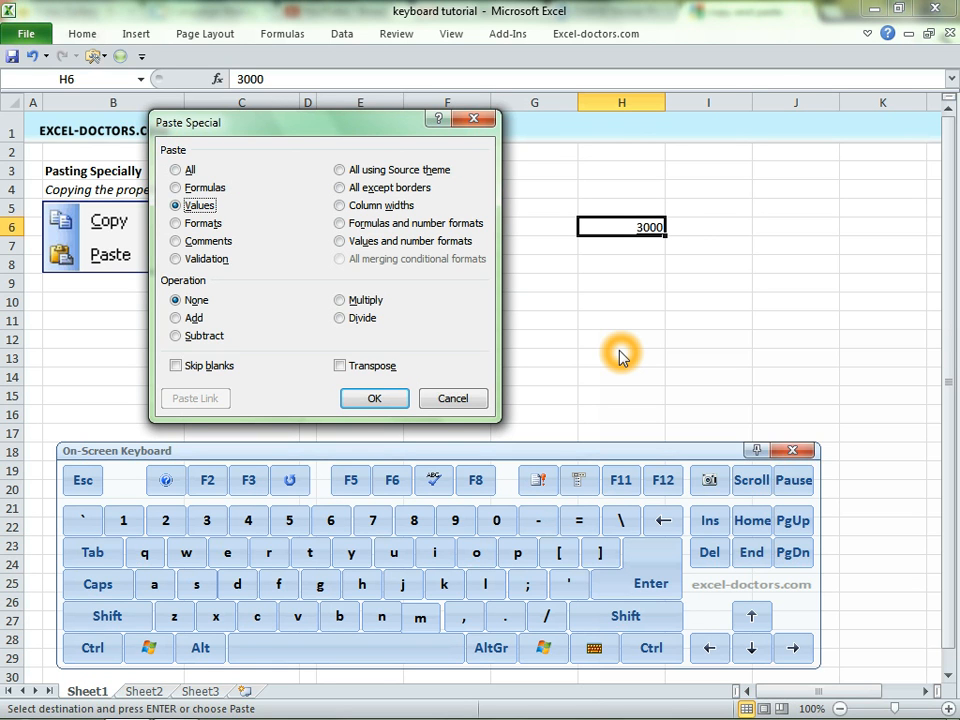
key("m")
key("i")
key("a")
key("d")
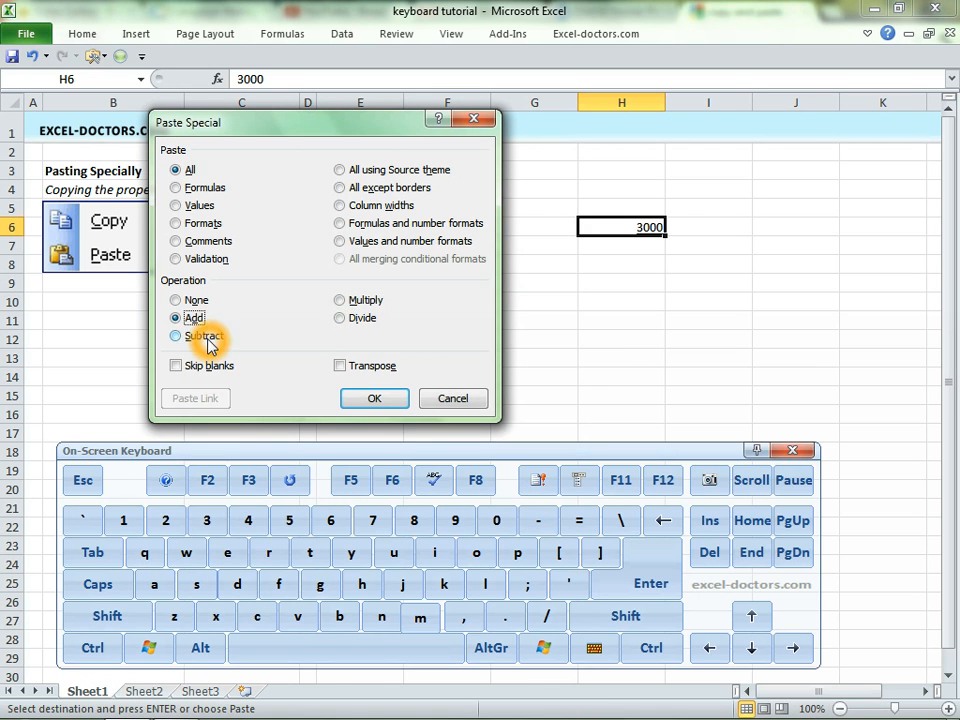
left_click(382, 368)
key("Escape")
Clear the contents of F3:H11.
left_click(358, 266)
left_click_drag(462, 172, 619, 315)
key("Escape")
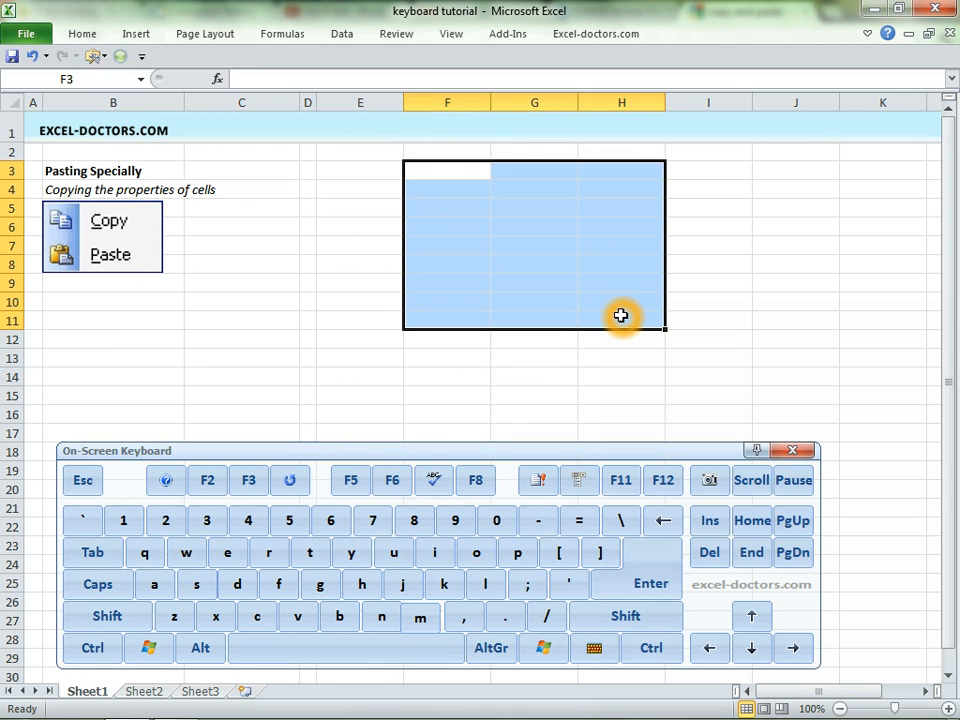
Enter 1 and 2 in E5:E6 and fill the number series down to E14.
key("Left")
key("Down")
key("Down")
type("1")
key("Return")
type("2")
key("Return")
left_click(404, 208)
left_click_drag(398, 207, 394, 381)
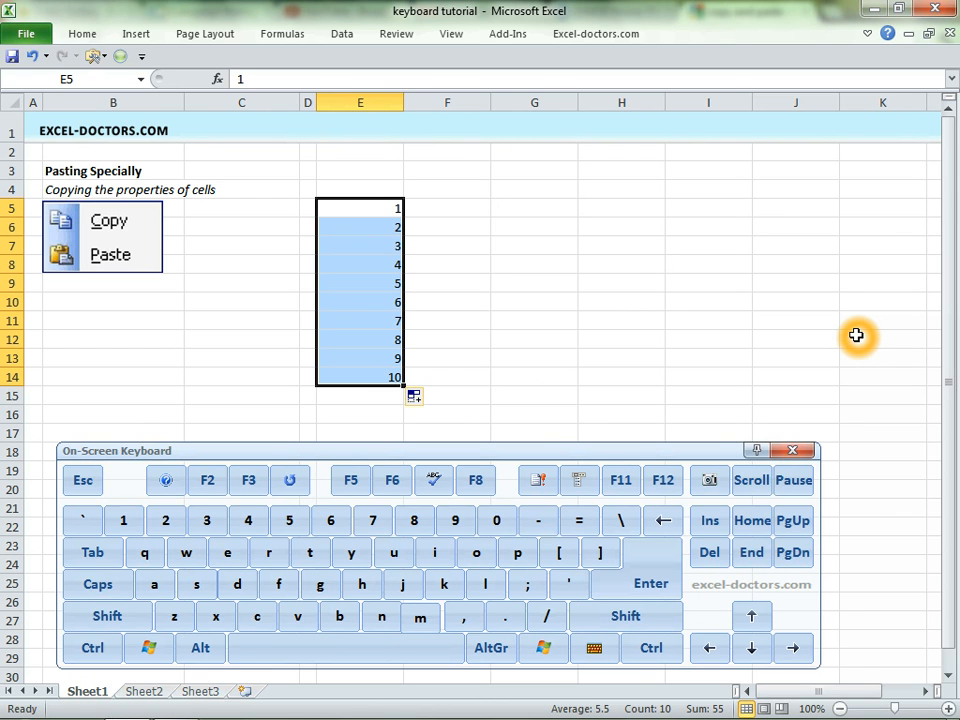
Copy E5:E14 and paste it into row 3 starting at E3 using Paste Special with Transpose.
key("ctrl")
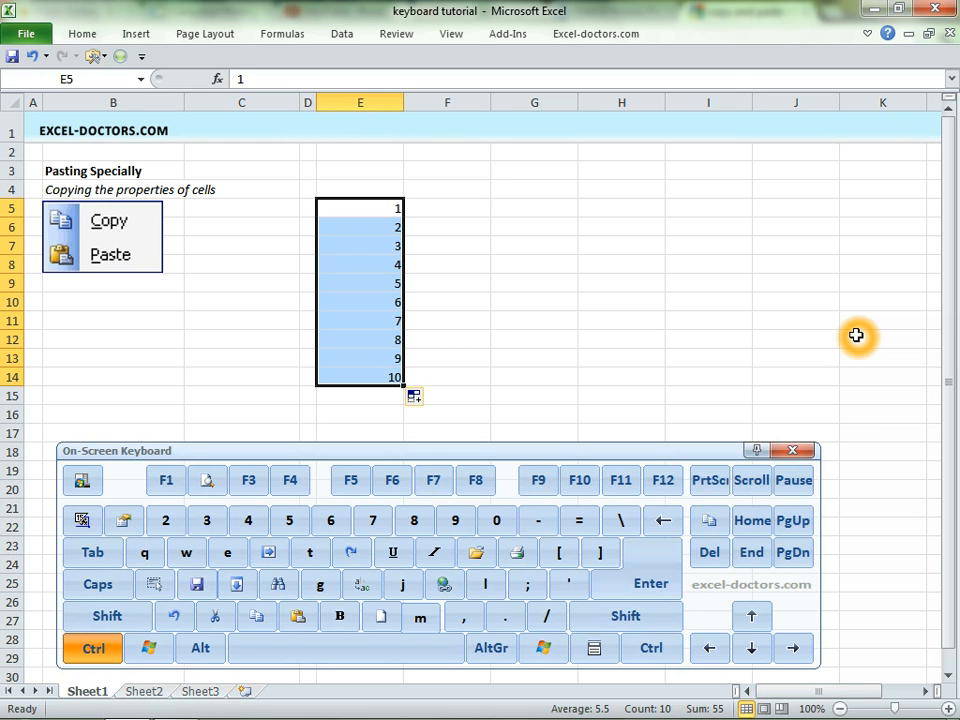
key("ctrl+c")
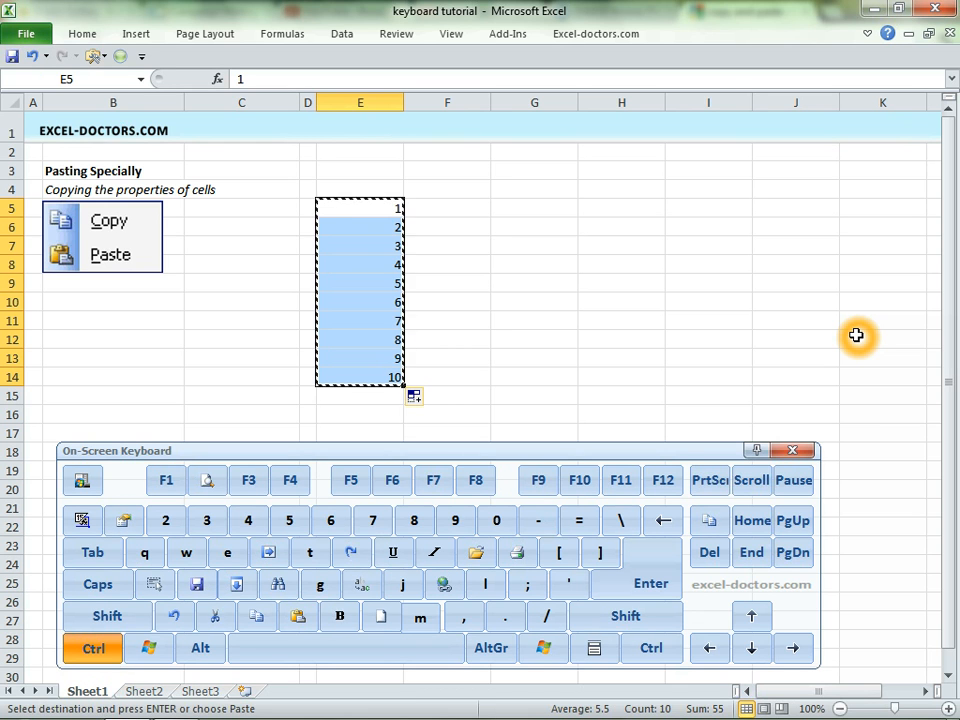
key("Right")
key("Down")
key("Down")
key("Up")
key("Up")
key("Left")
key("Up")
key("Left")
key("Right")
key("Up")
key("Down")
key("alt")
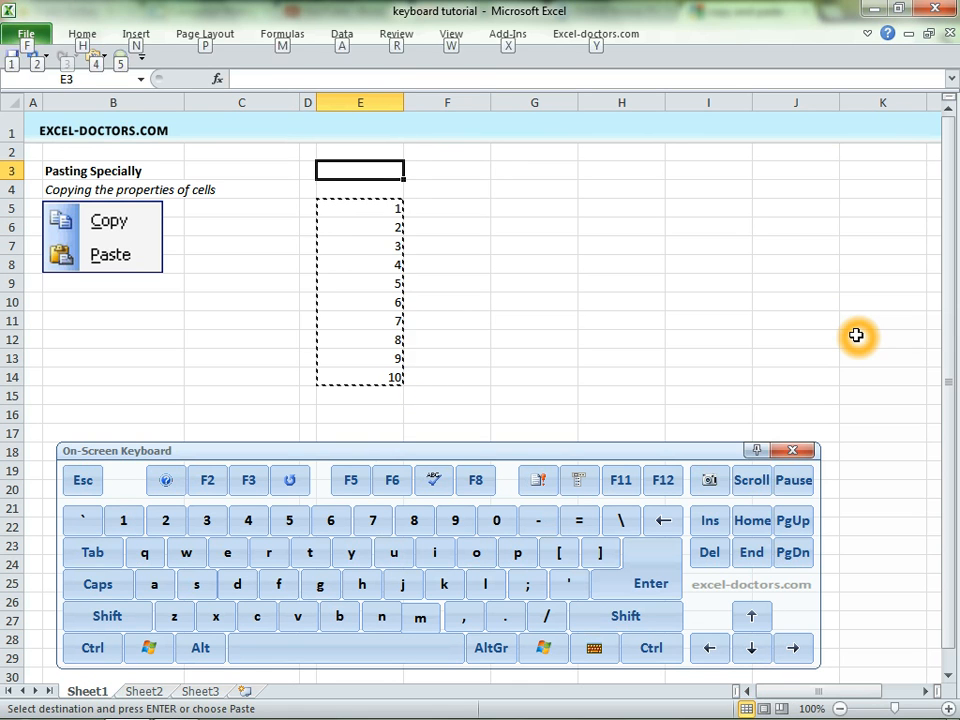
key("e")
key("s")
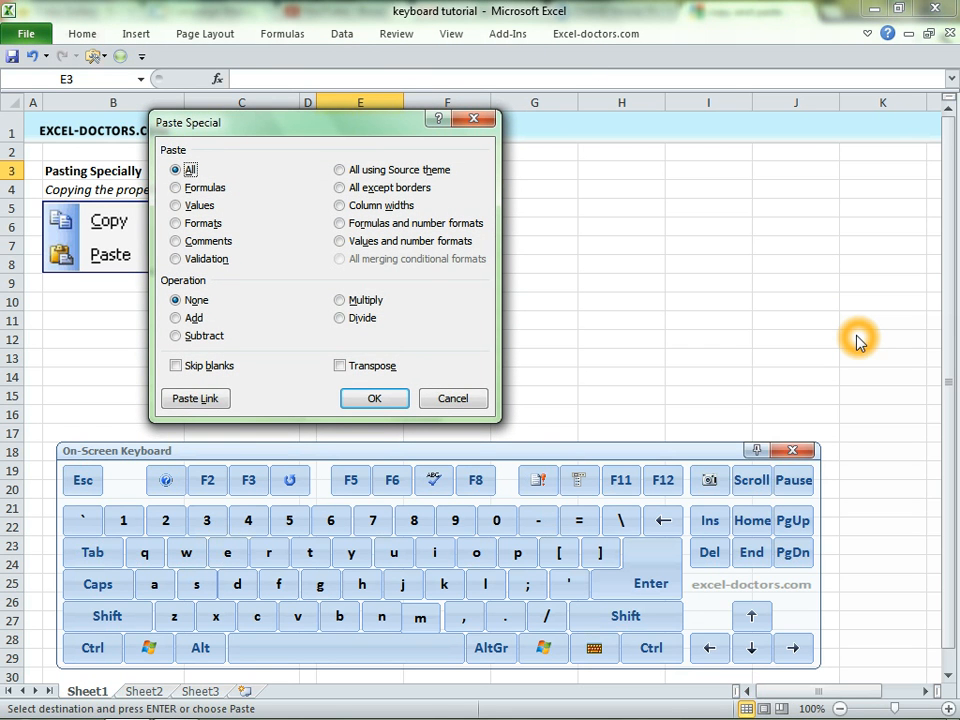
key("e")
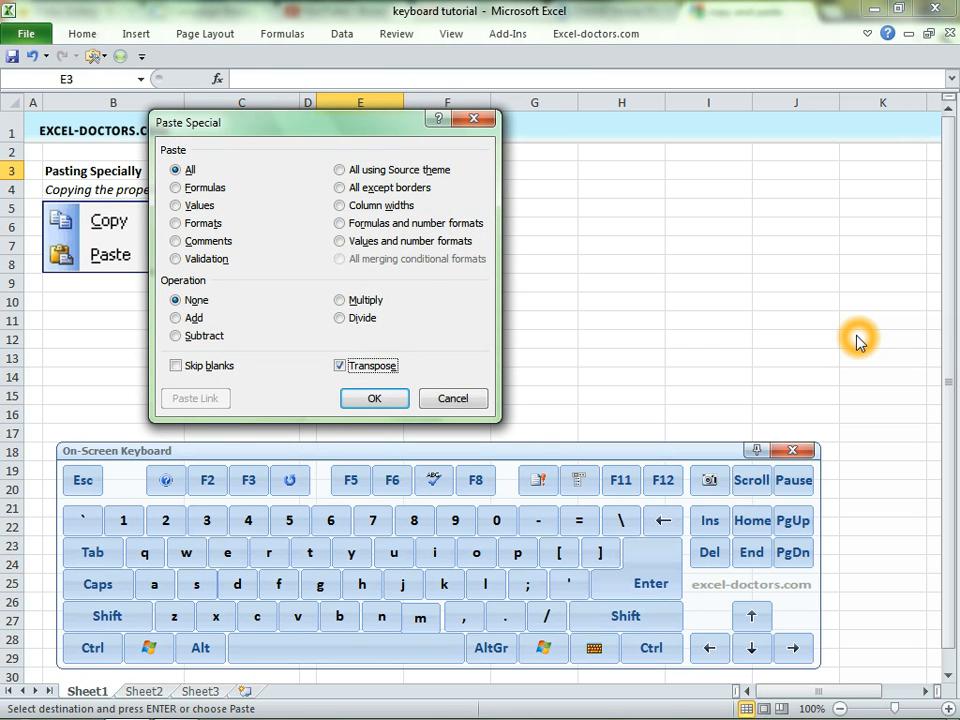
key("Return")
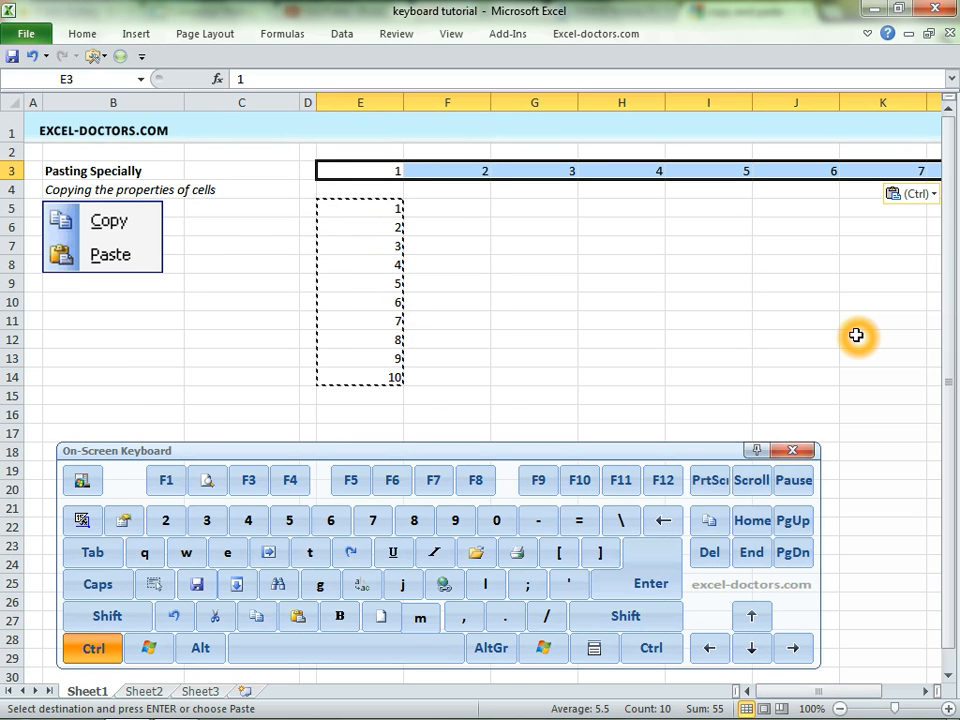
Copy the row 3 series and paste it transposed into a column starting at G5 using Paste Special Transpose.
key("ctrl+c")
key("Right")
key("Down")
key("Down")
key("Right")
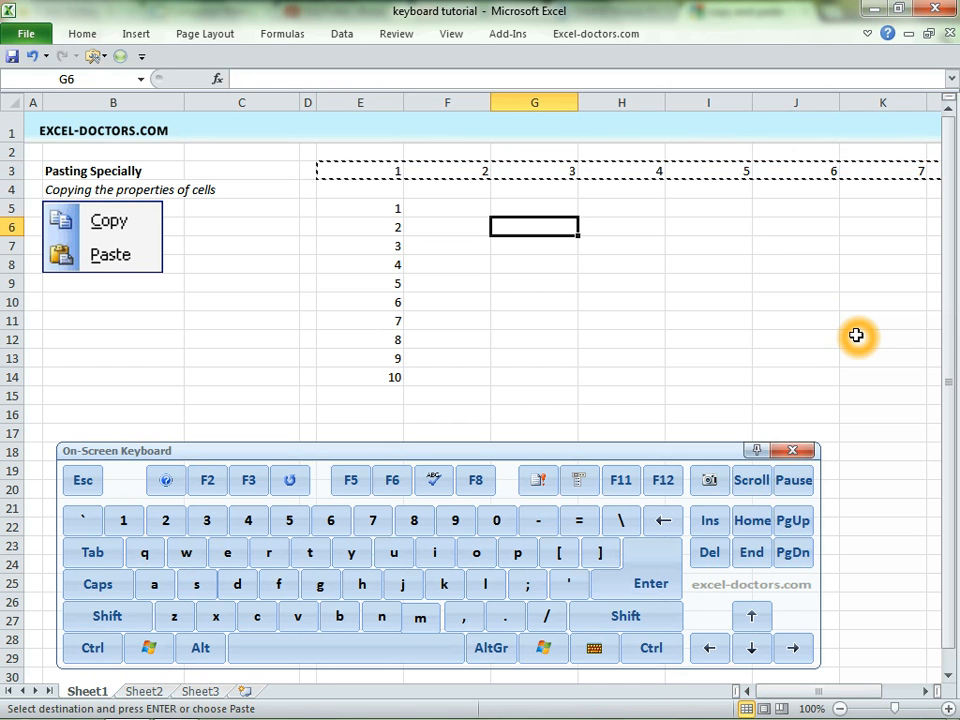
key("alt")
key("e")
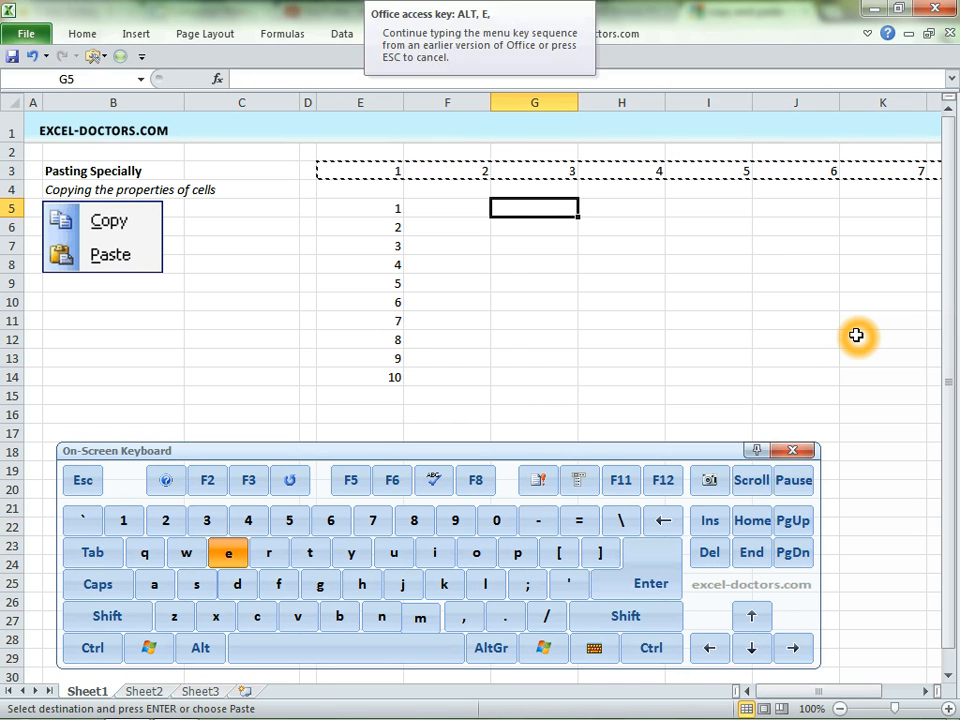
key("s")
key("e")
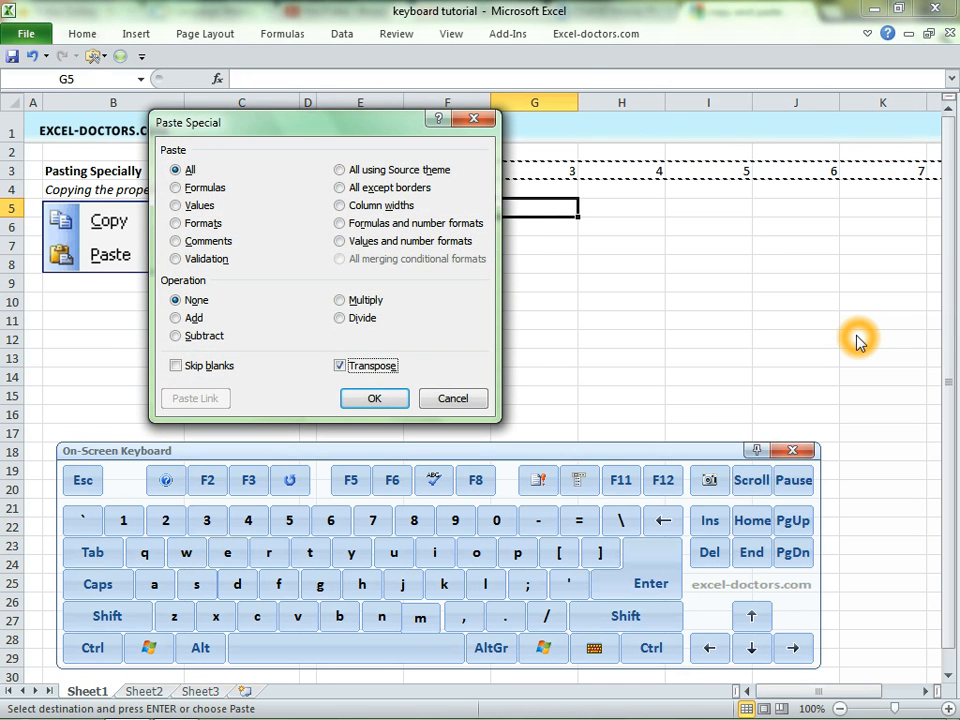
key("Return")
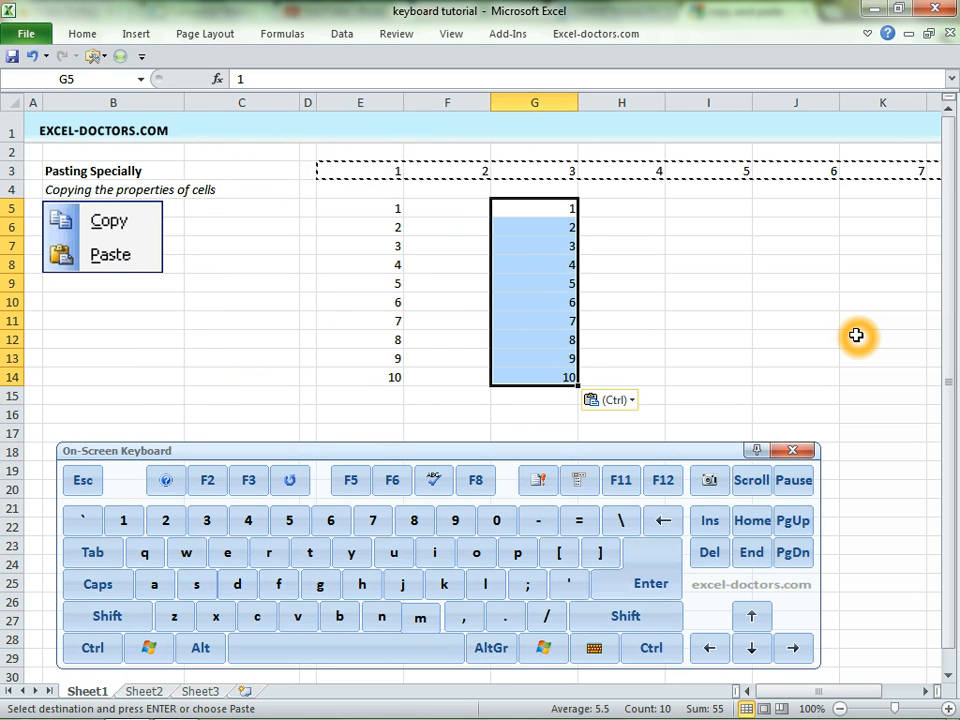